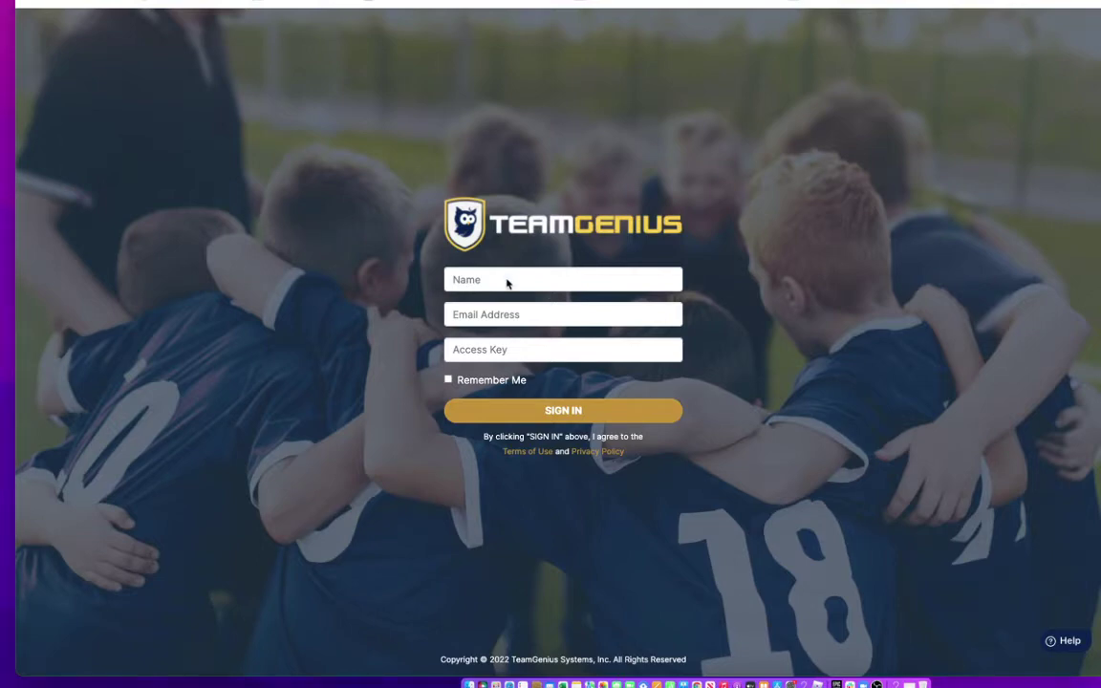
Step: Sign in with the evaluator's name, e-mail address and the access key pasted from the clipboard
{"action": "left_click", "coordinate": [507, 281]}
{"action": "left_click", "coordinate": [509, 317]}
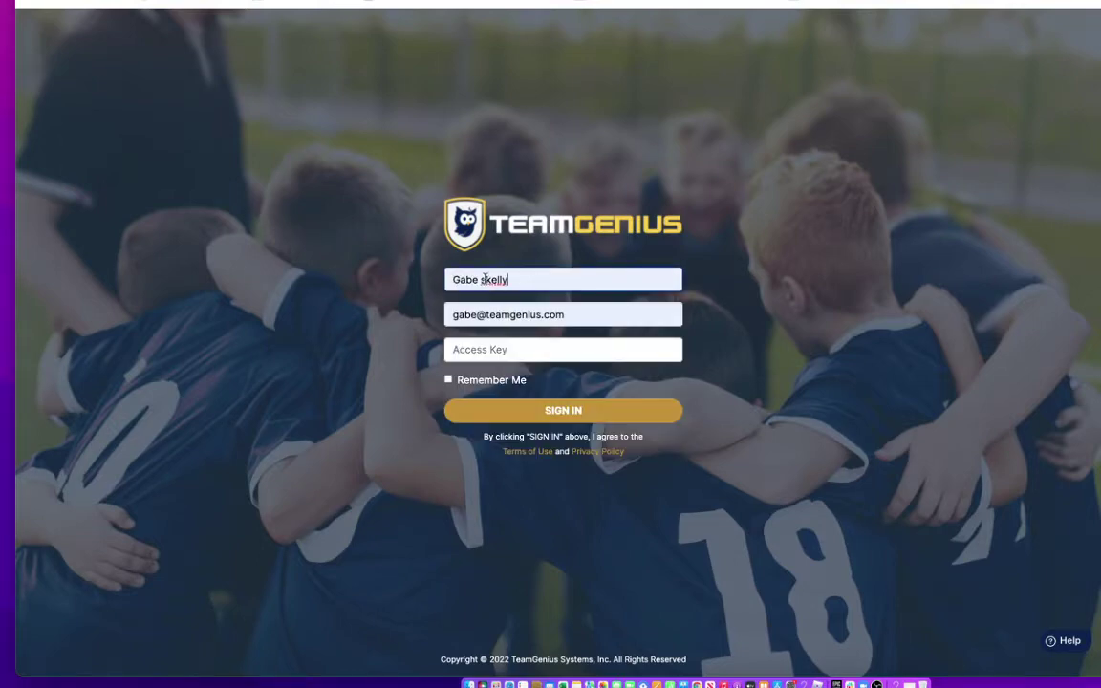
{"action": "left_click", "coordinate": [512, 349]}
{"action": "right_click", "coordinate": [513, 352]}
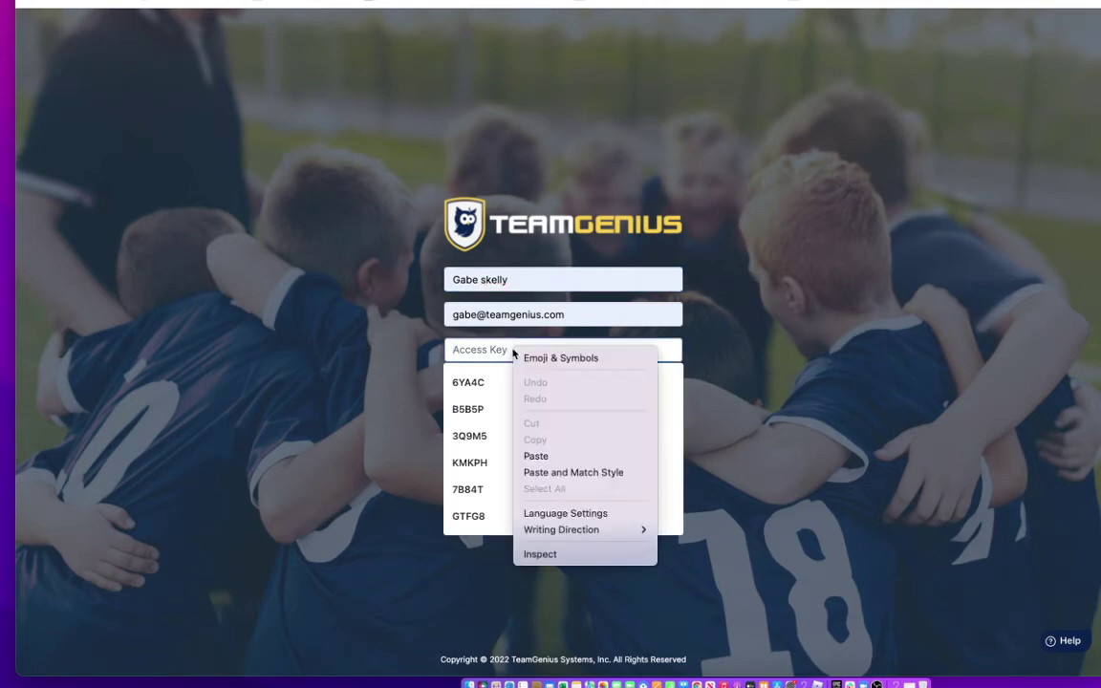
{"action": "left_click", "coordinate": [536, 456]}
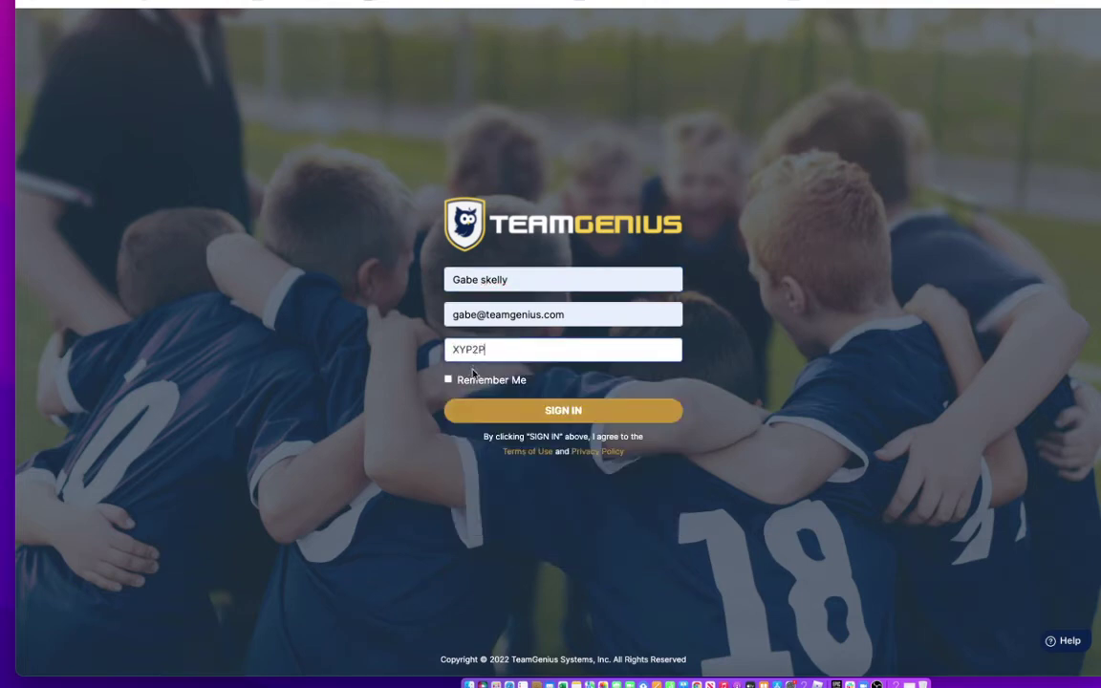
{"action": "left_click", "coordinate": [513, 411]}
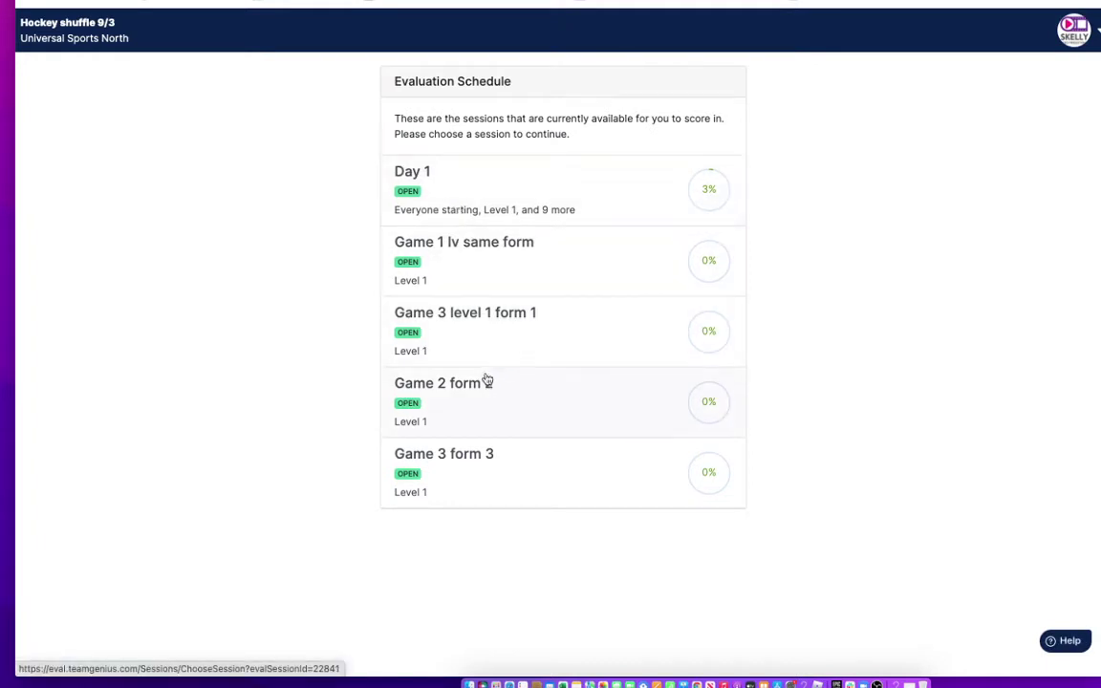
Step: In the Day 1 session, filter the 2021 Red U15 player pool to the red eval group
{"action": "left_click", "coordinate": [477, 192]}
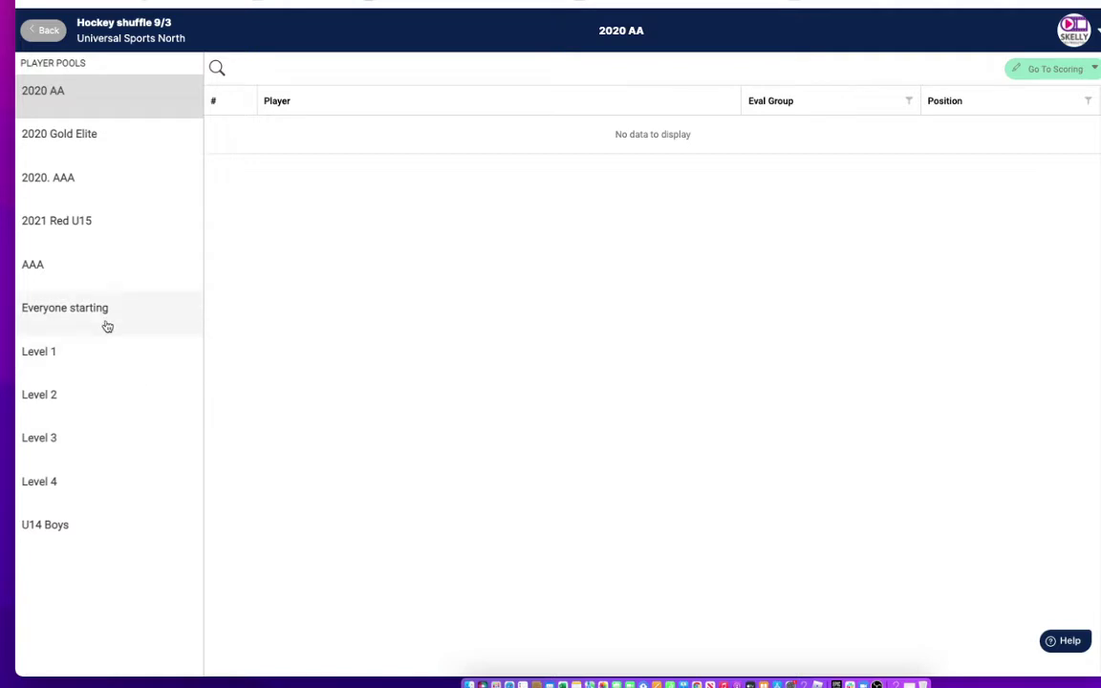
{"action": "left_click", "coordinate": [70, 231]}
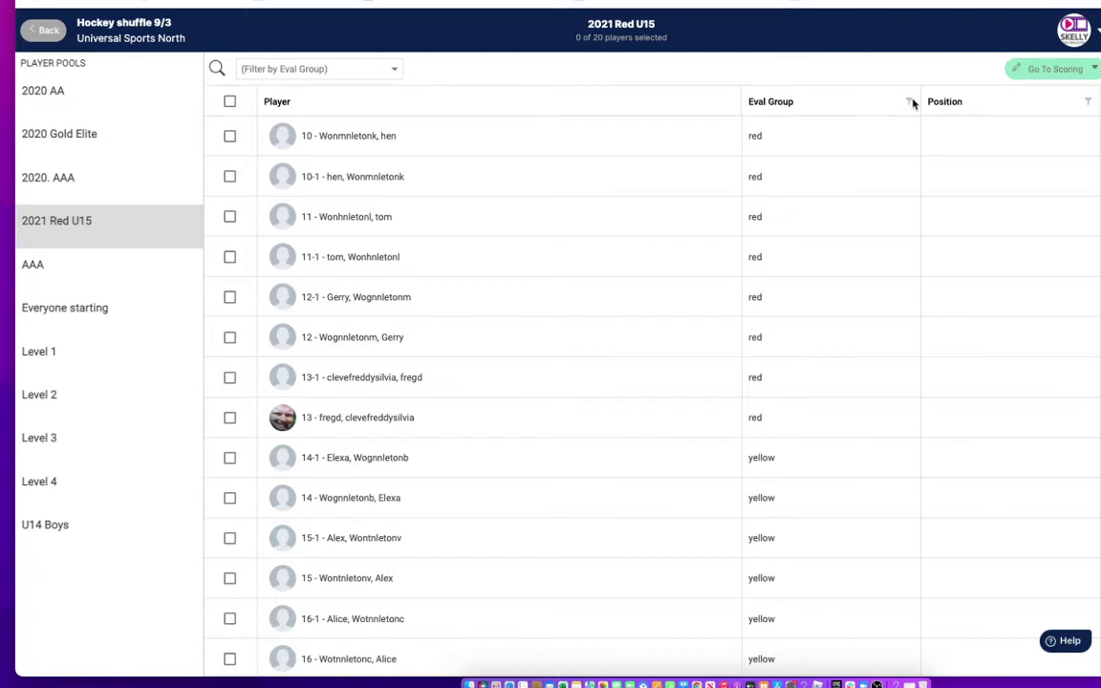
{"action": "left_click", "coordinate": [909, 102]}
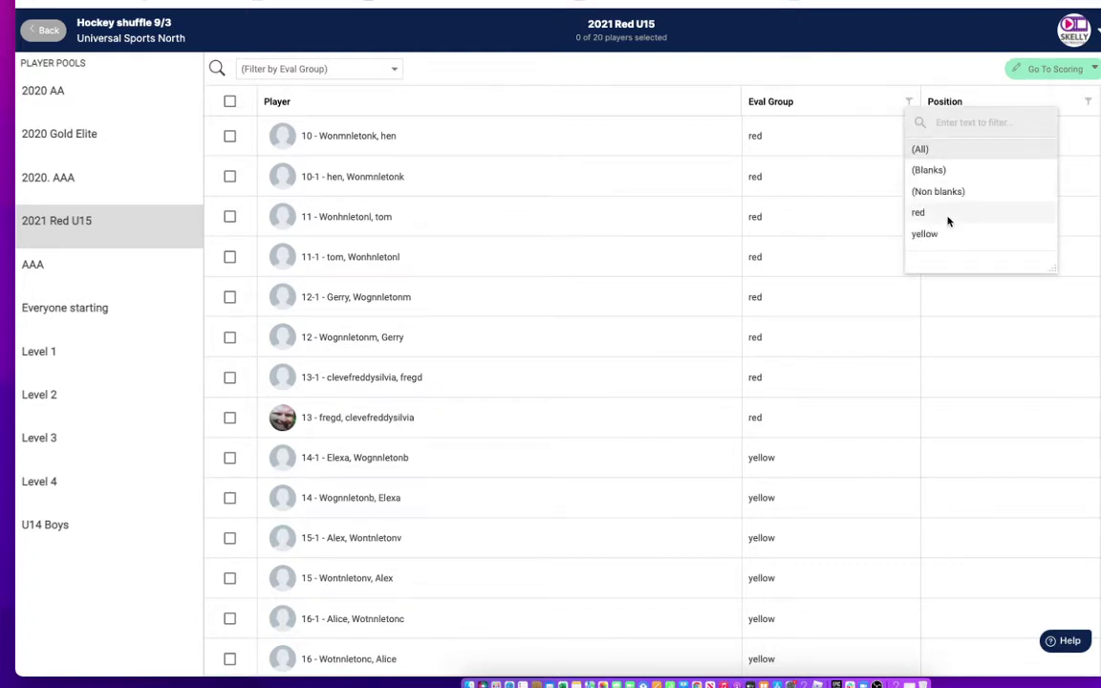
{"action": "left_click", "coordinate": [947, 219]}
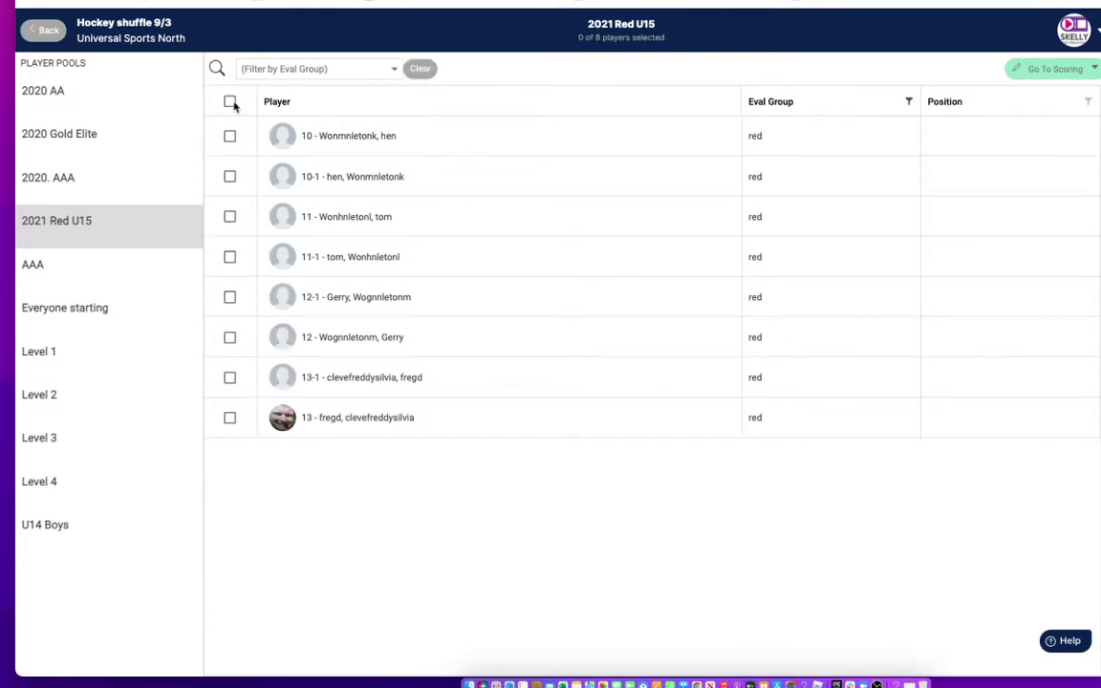
Step: Select all the filtered players and open the Skills scoring form for them
{"action": "left_click", "coordinate": [230, 102]}
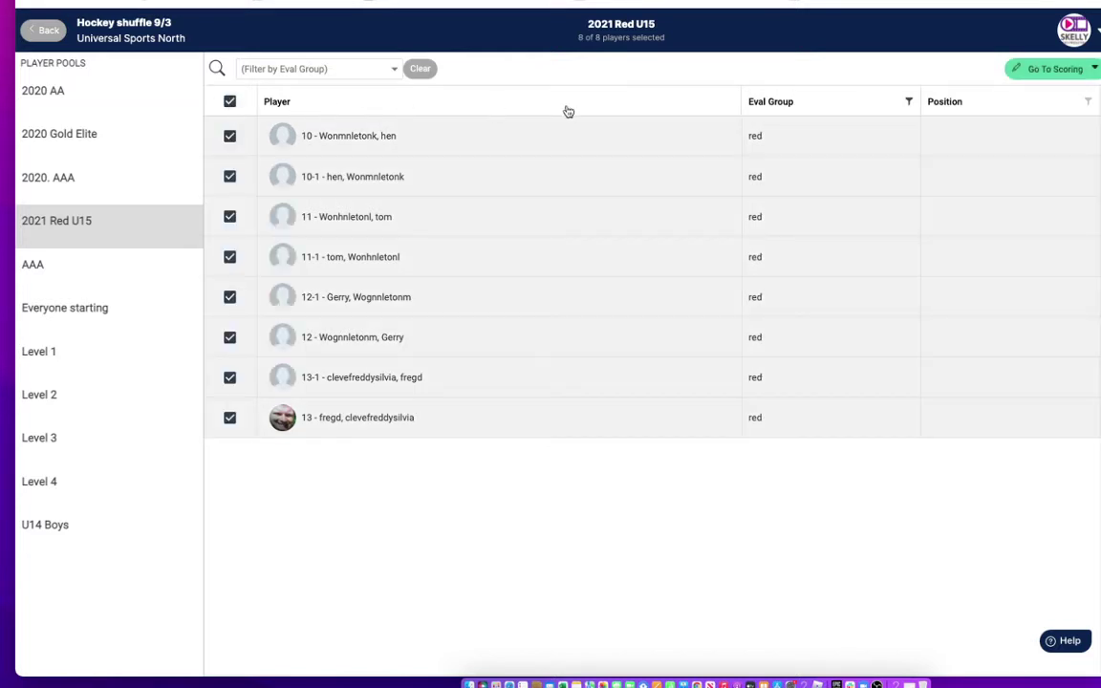
{"action": "left_click", "coordinate": [1040, 75]}
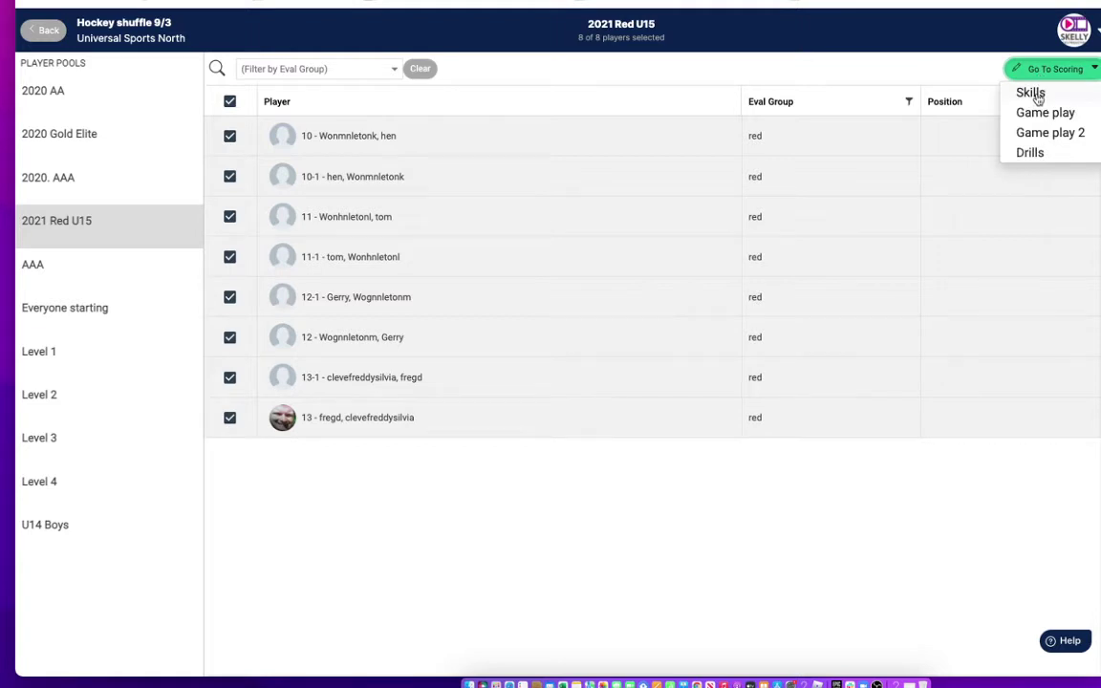
{"action": "left_click", "coordinate": [1035, 96]}
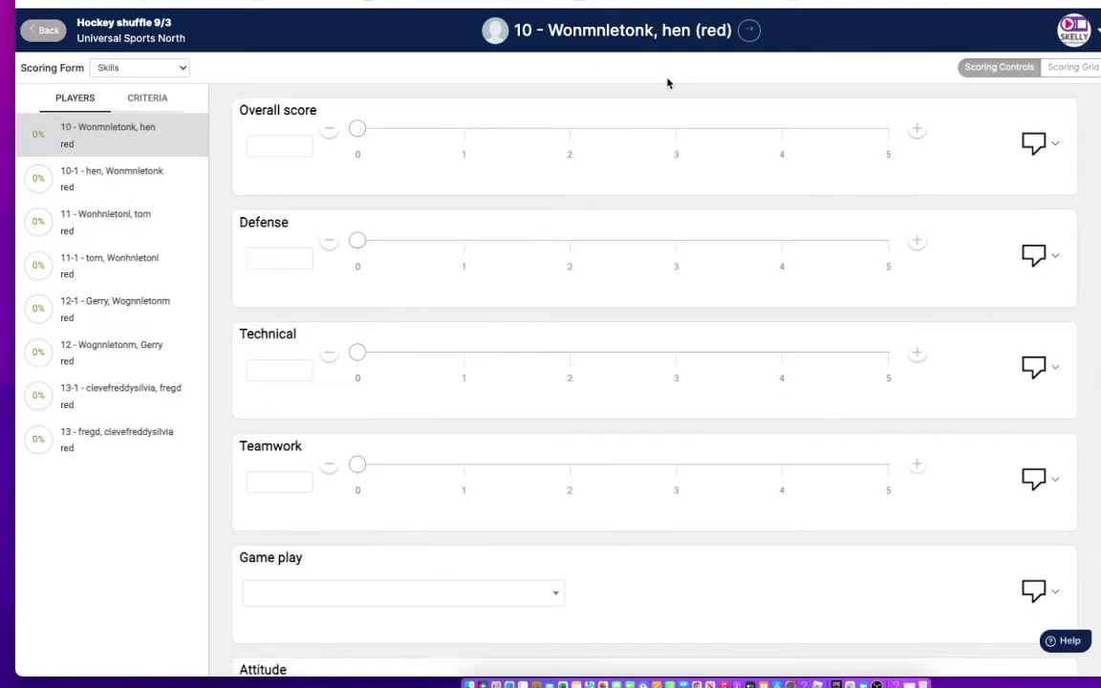
Step: Score player 10 with Overall score 3, Defense 3, Technical 4 and Teamwork 3
{"action": "left_click_drag", "start_coordinate": [356, 128], "coordinate": [607, 170]}
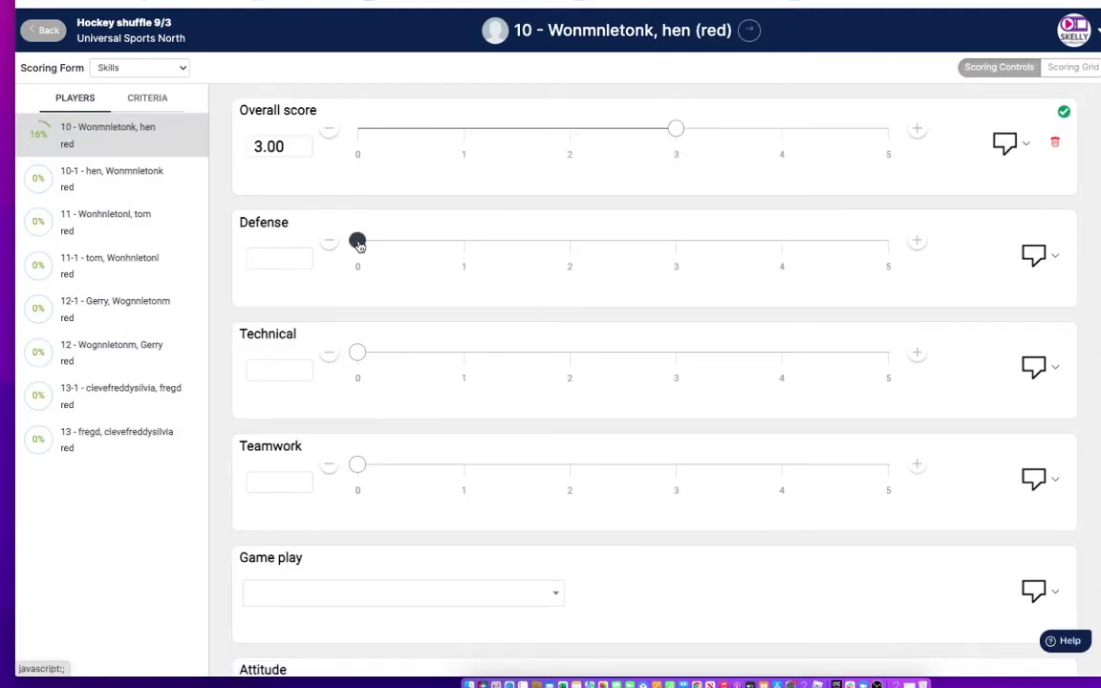
{"action": "left_click_drag", "start_coordinate": [358, 246], "coordinate": [675, 244]}
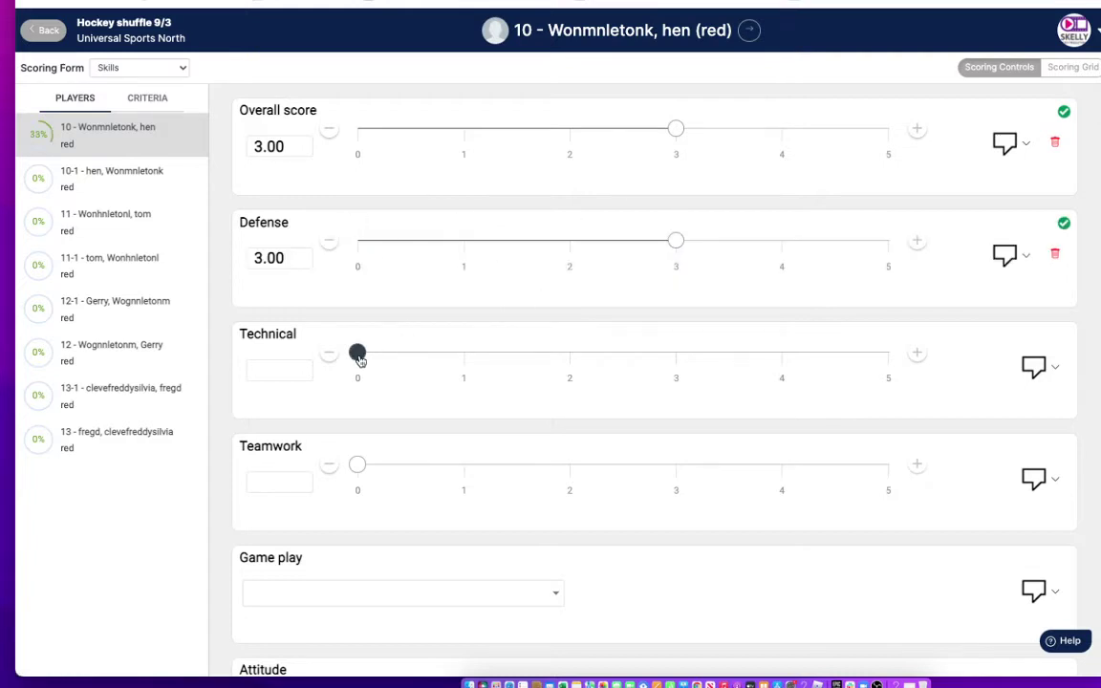
{"action": "left_click_drag", "start_coordinate": [359, 359], "coordinate": [781, 355]}
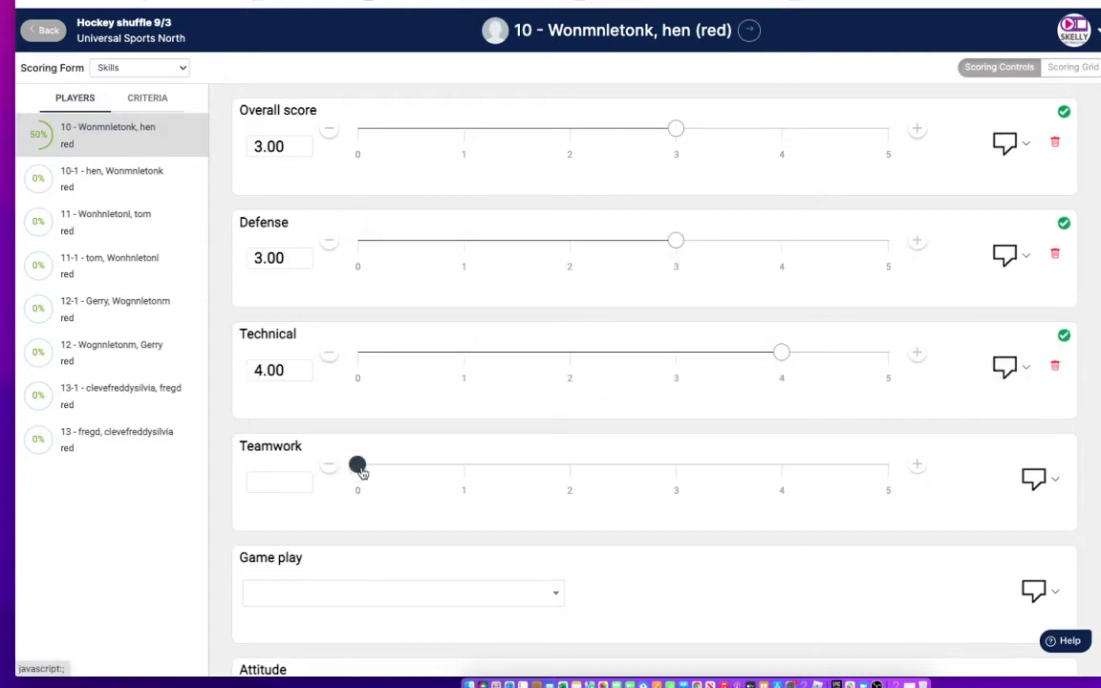
{"action": "left_click_drag", "start_coordinate": [361, 470], "coordinate": [676, 465]}
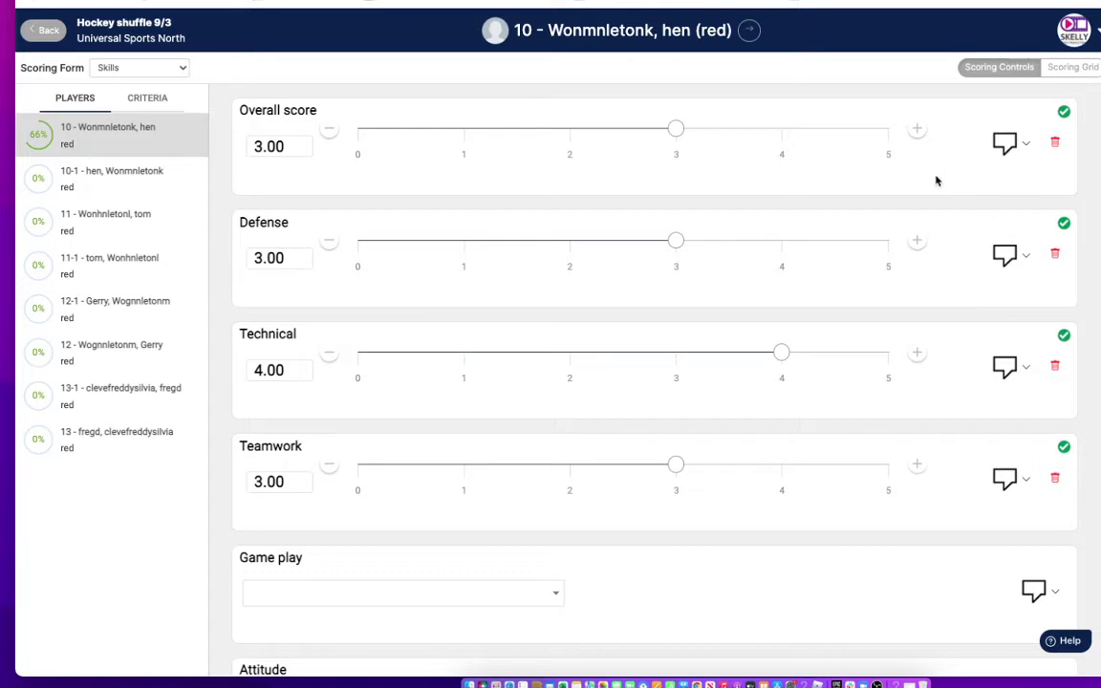
Step: Delete player 10's Overall score and accept the confirmation
{"action": "left_click", "coordinate": [1055, 142]}
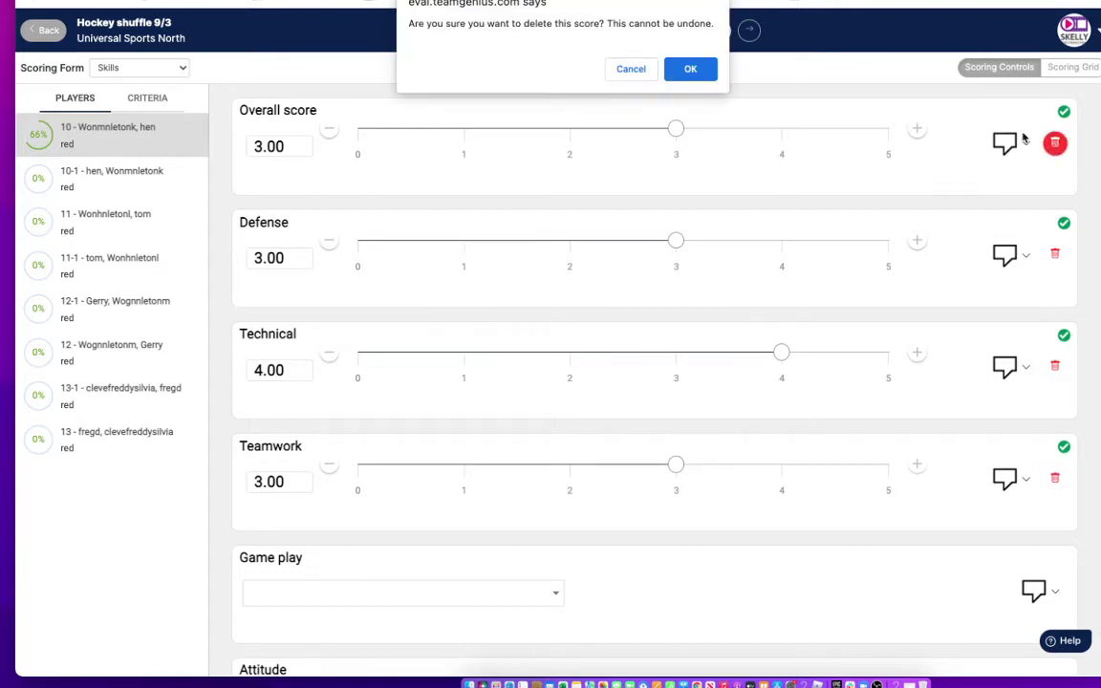
{"action": "left_click", "coordinate": [704, 77]}
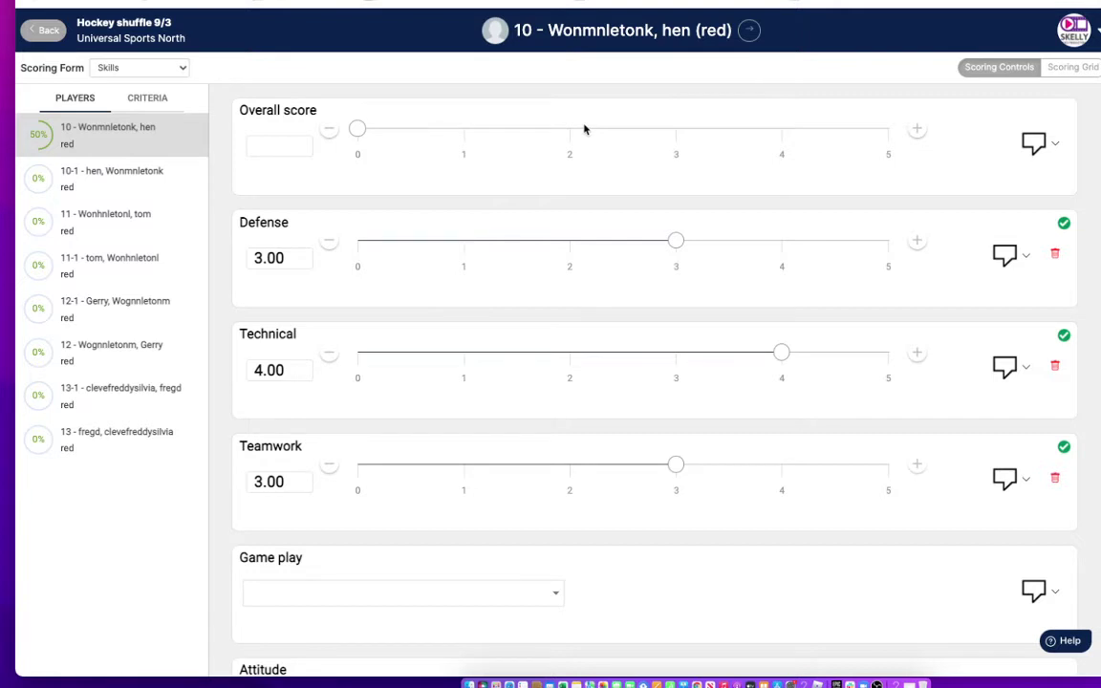
Step: Insert the "Really Fast" snippet as player 10's Defense comment and erase it from the comment
{"action": "left_click", "coordinate": [1004, 255]}
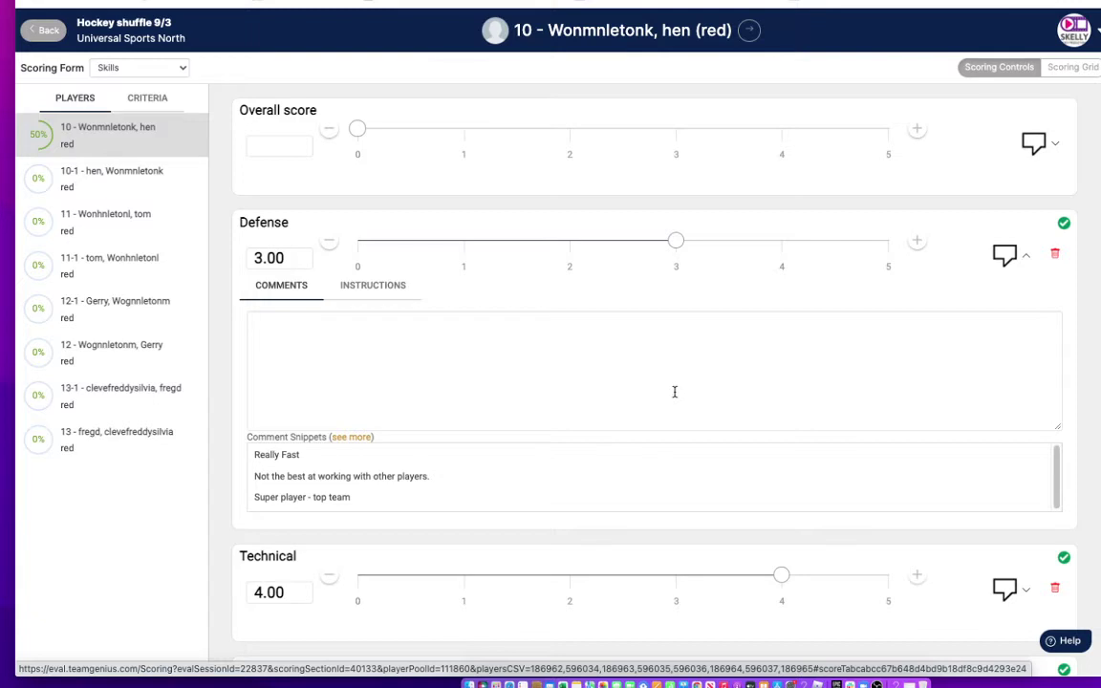
{"action": "left_click", "coordinate": [326, 456]}
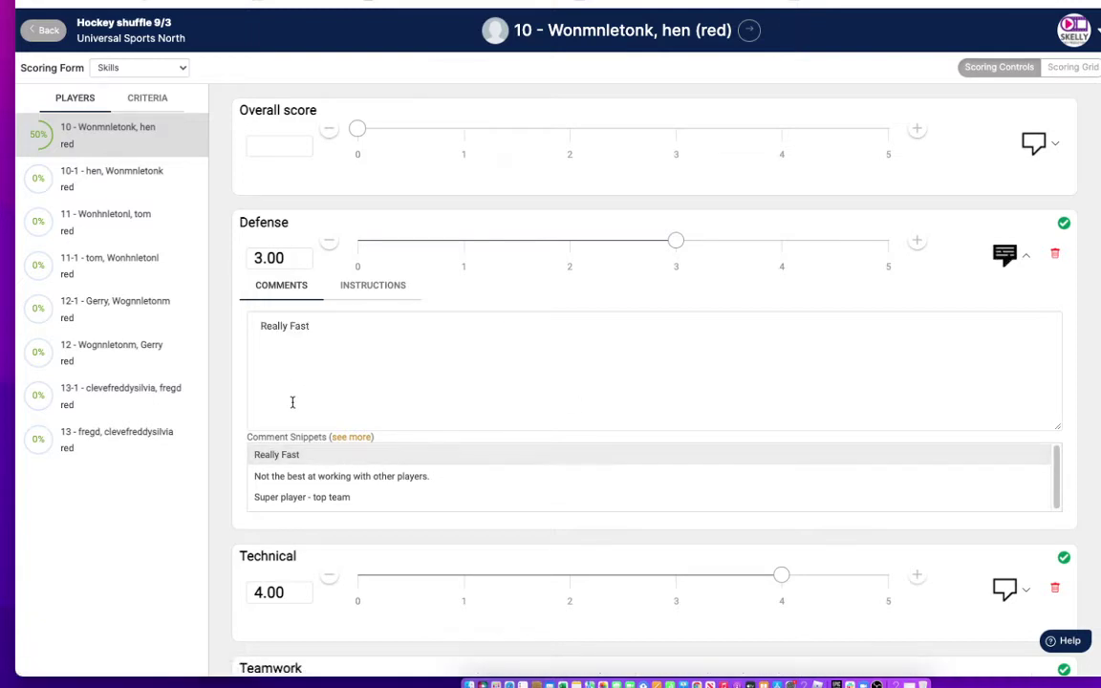
{"action": "left_click", "coordinate": [331, 330]}
{"action": "left_click_drag", "start_coordinate": [331, 330], "coordinate": [238, 329]}
{"action": "key", "text": "BackSpace"}
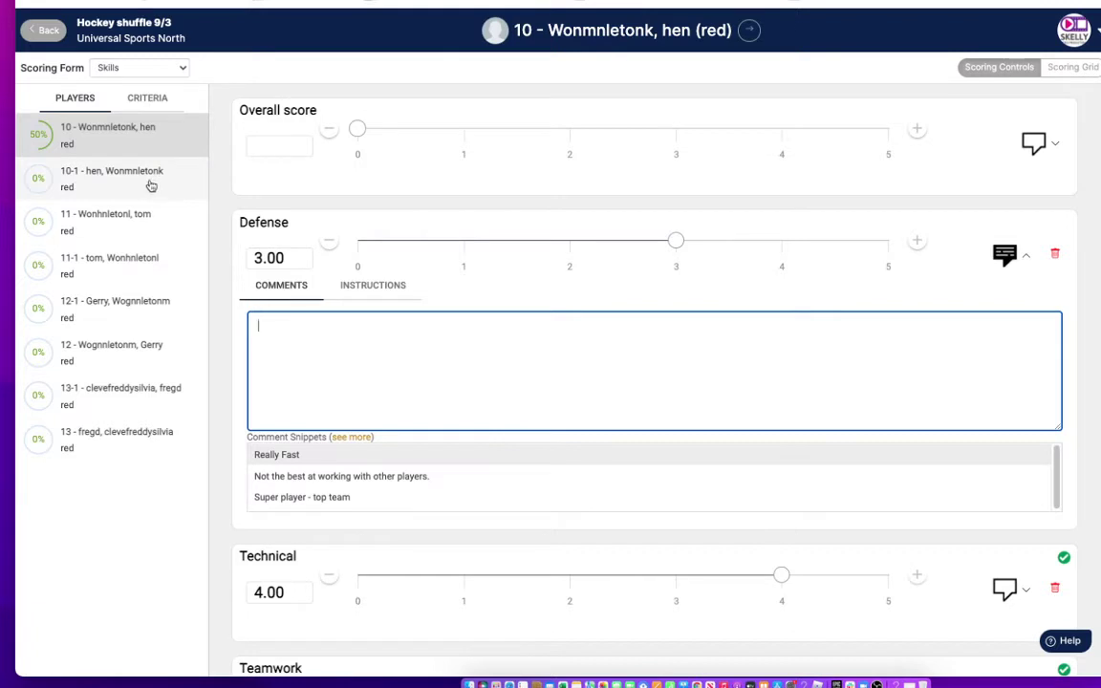
Step: Score the Technical criterion across players, giving player 10-1 a 5, player 11 a 4 and player 11-1 a 3
{"action": "left_click", "coordinate": [149, 100]}
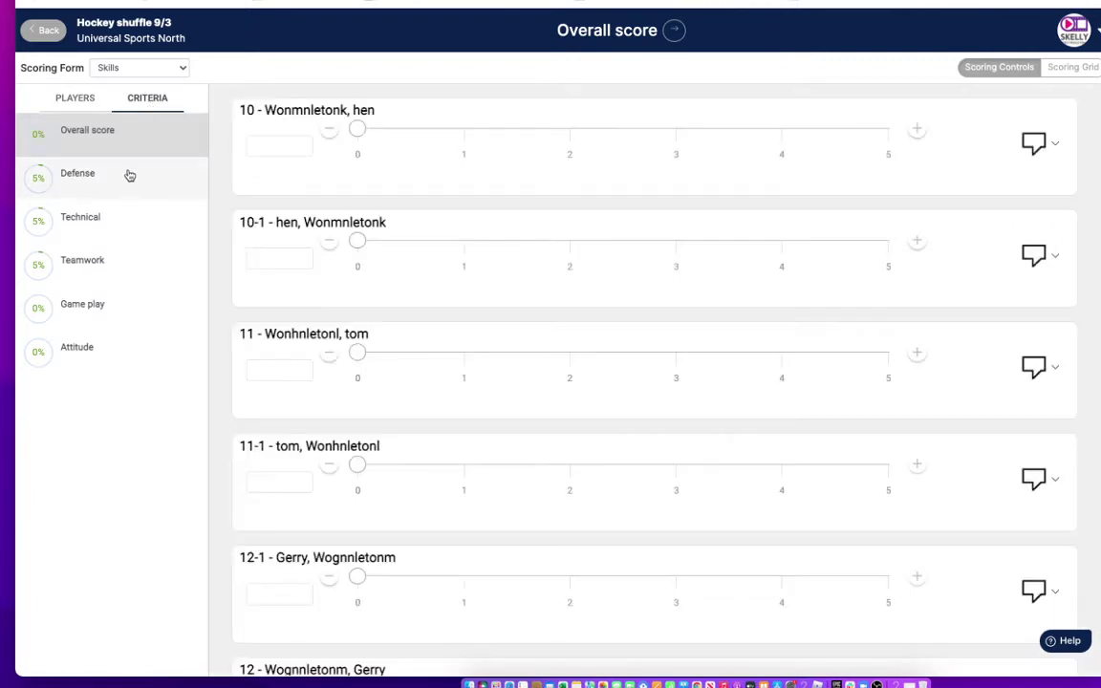
{"action": "left_click", "coordinate": [125, 233]}
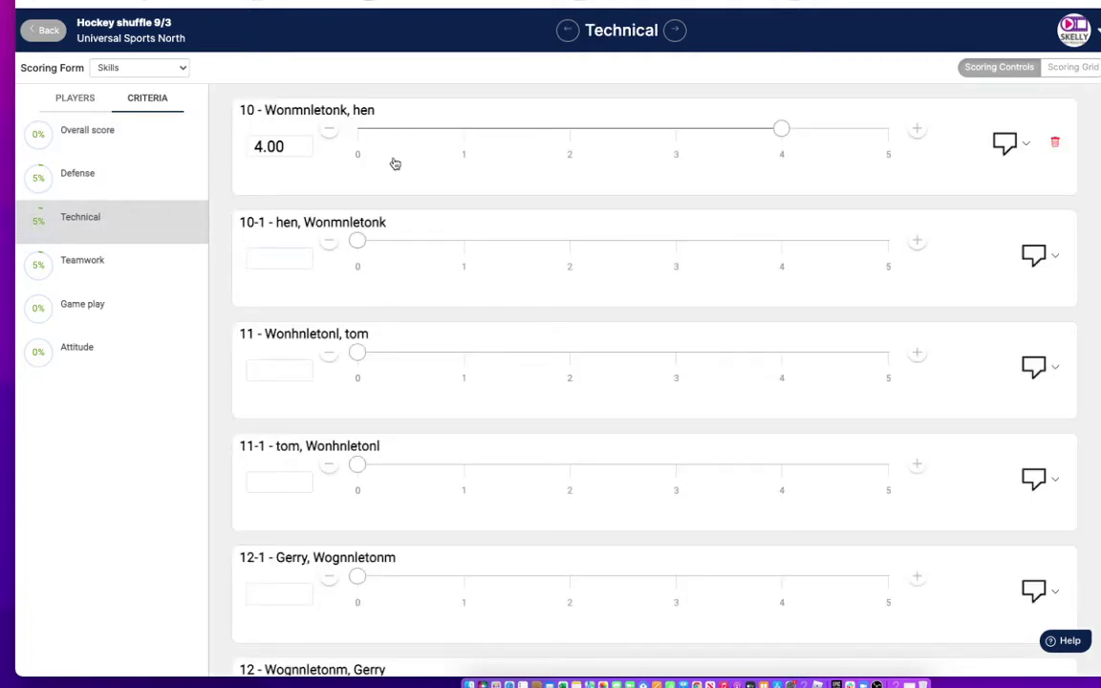
{"action": "left_click_drag", "start_coordinate": [357, 241], "coordinate": [857, 262]}
{"action": "left_click_drag", "start_coordinate": [359, 354], "coordinate": [754, 384]}
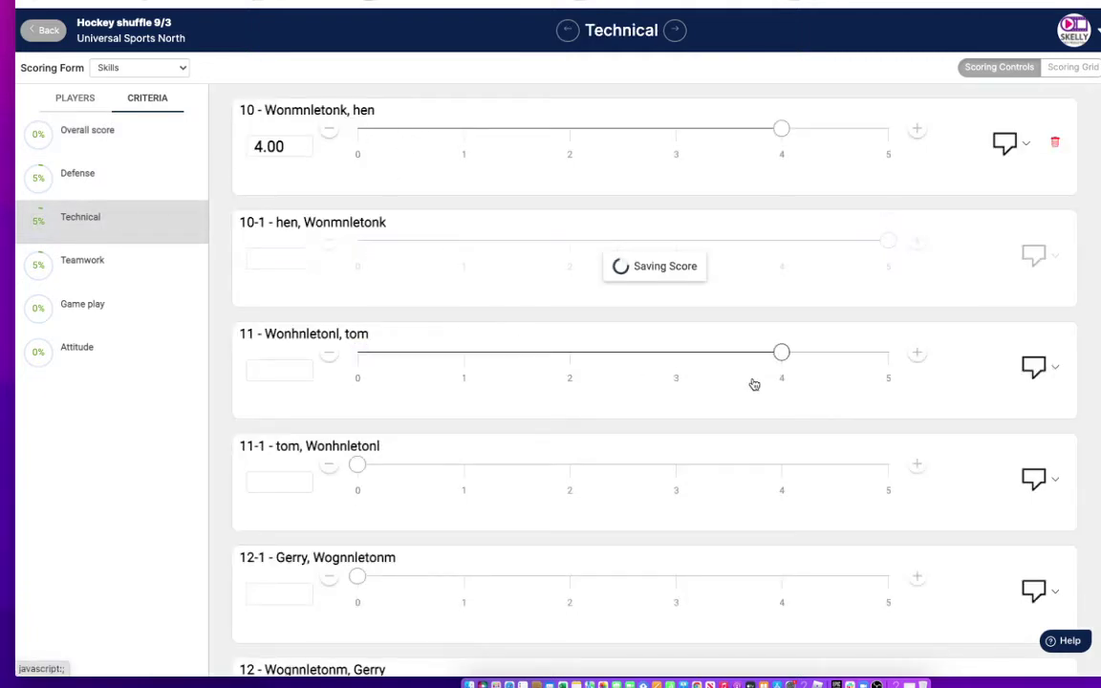
{"action": "left_click_drag", "start_coordinate": [358, 464], "coordinate": [676, 464]}
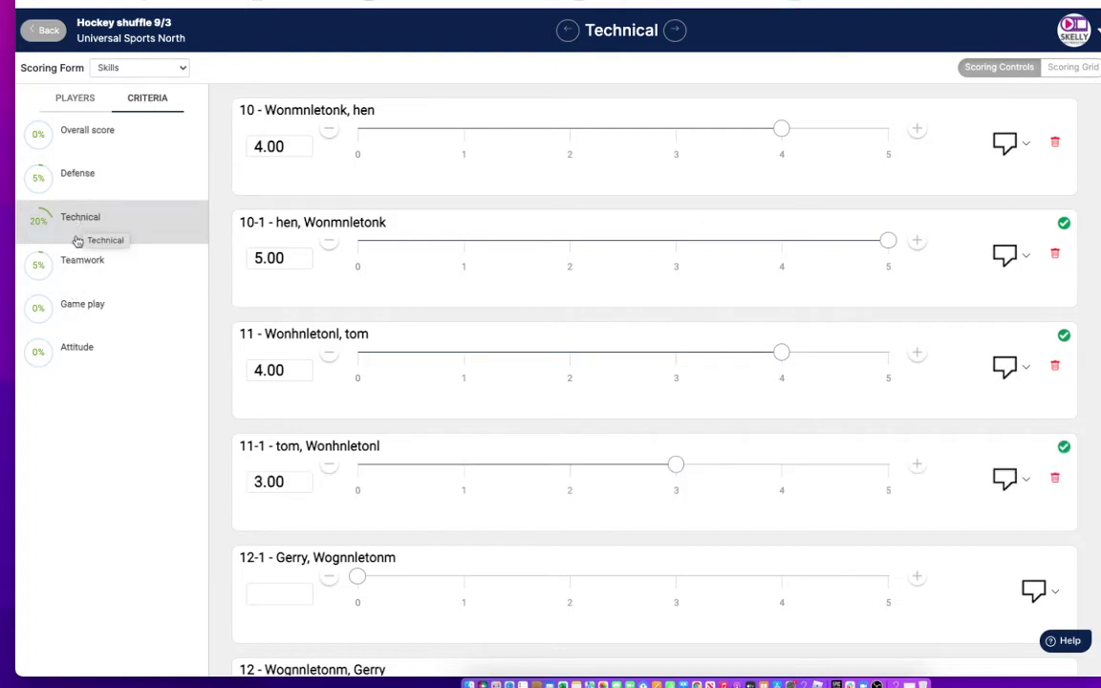
Step: Return to scoring by player and give player 12 Overall score 2, Defense 4, Technical 3 and Teamwork 3
{"action": "left_click", "coordinate": [80, 101]}
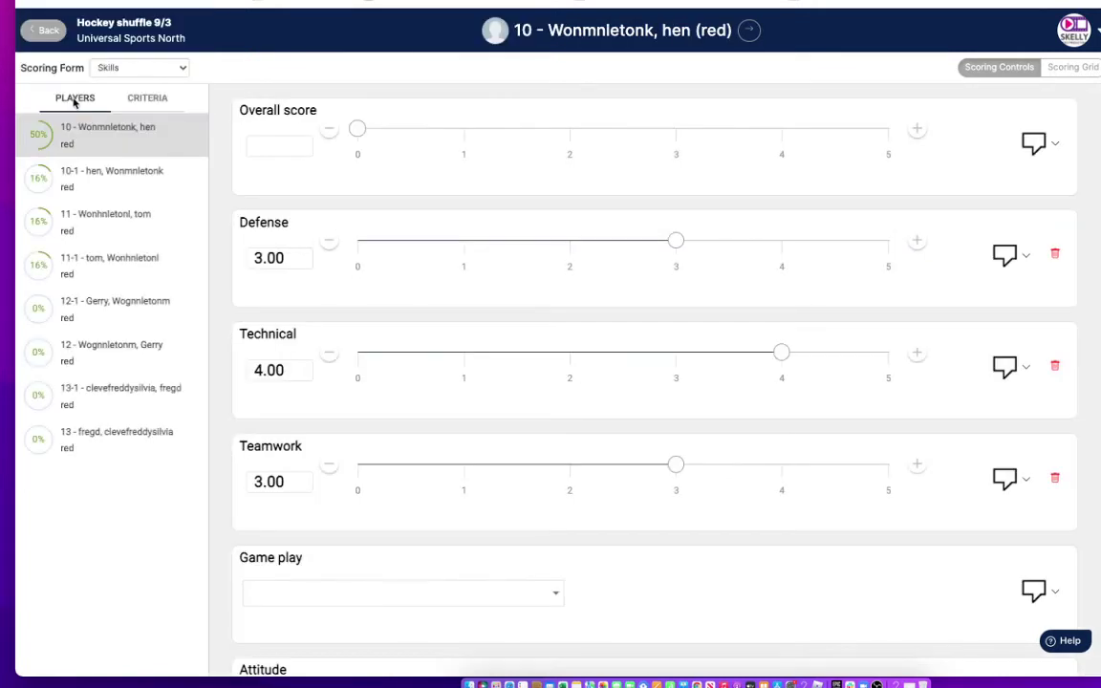
{"action": "left_click", "coordinate": [125, 359]}
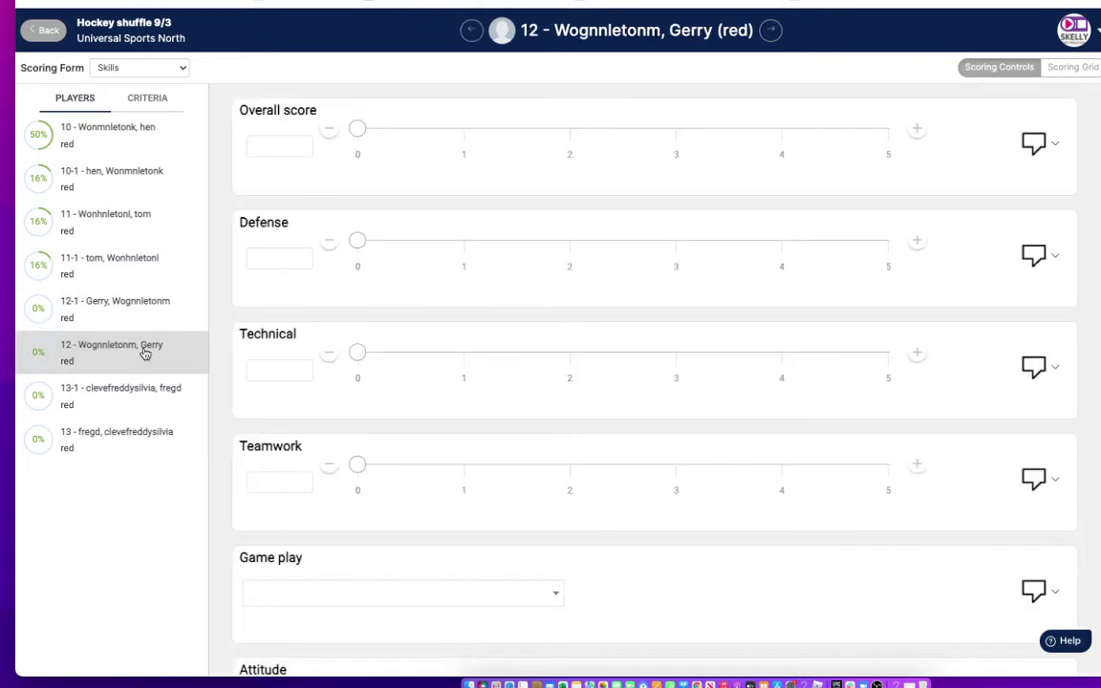
{"action": "left_click_drag", "start_coordinate": [356, 133], "coordinate": [569, 134]}
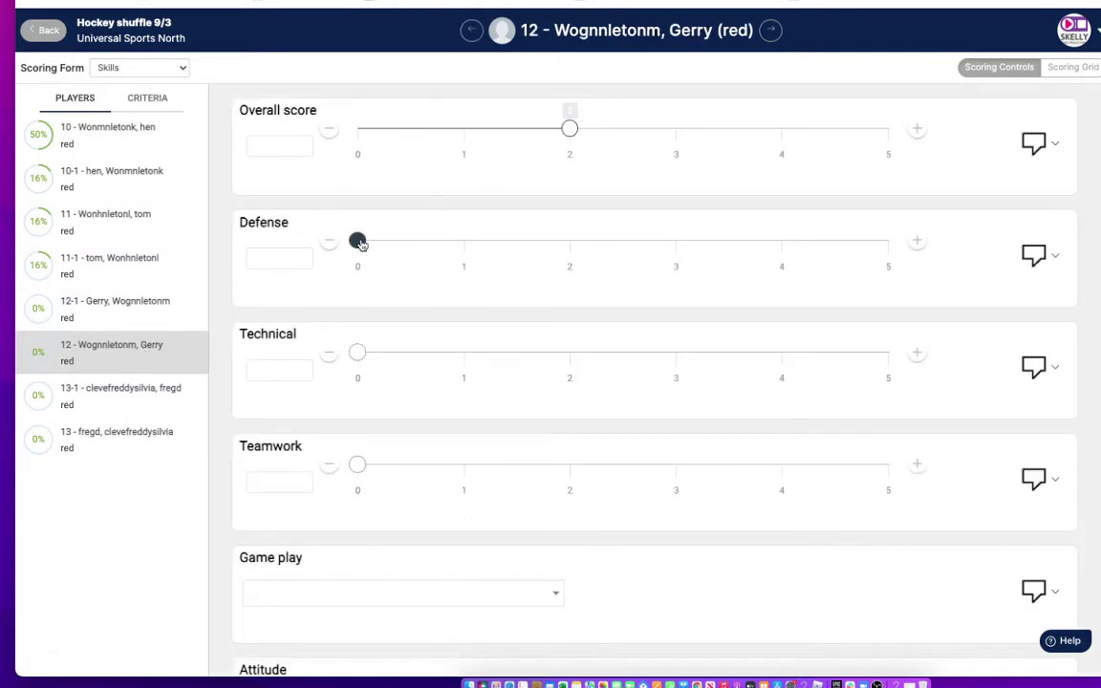
{"action": "left_click_drag", "start_coordinate": [357, 241], "coordinate": [732, 246]}
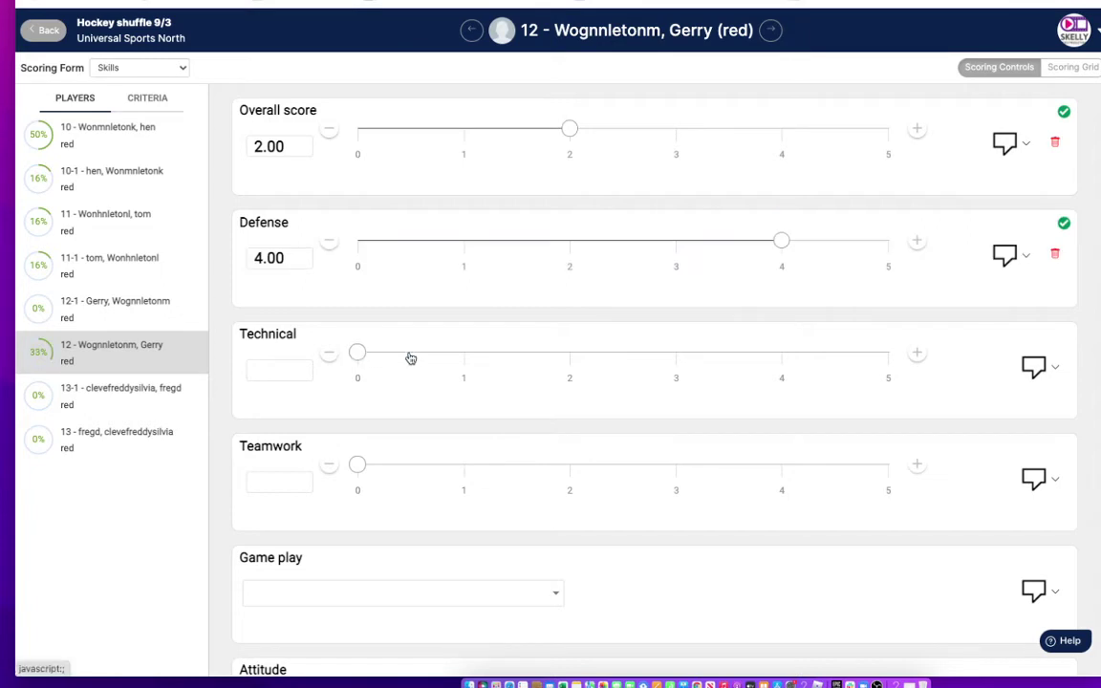
{"action": "left_click_drag", "start_coordinate": [410, 358], "coordinate": [675, 353]}
{"action": "left_click_drag", "start_coordinate": [369, 472], "coordinate": [632, 474]}
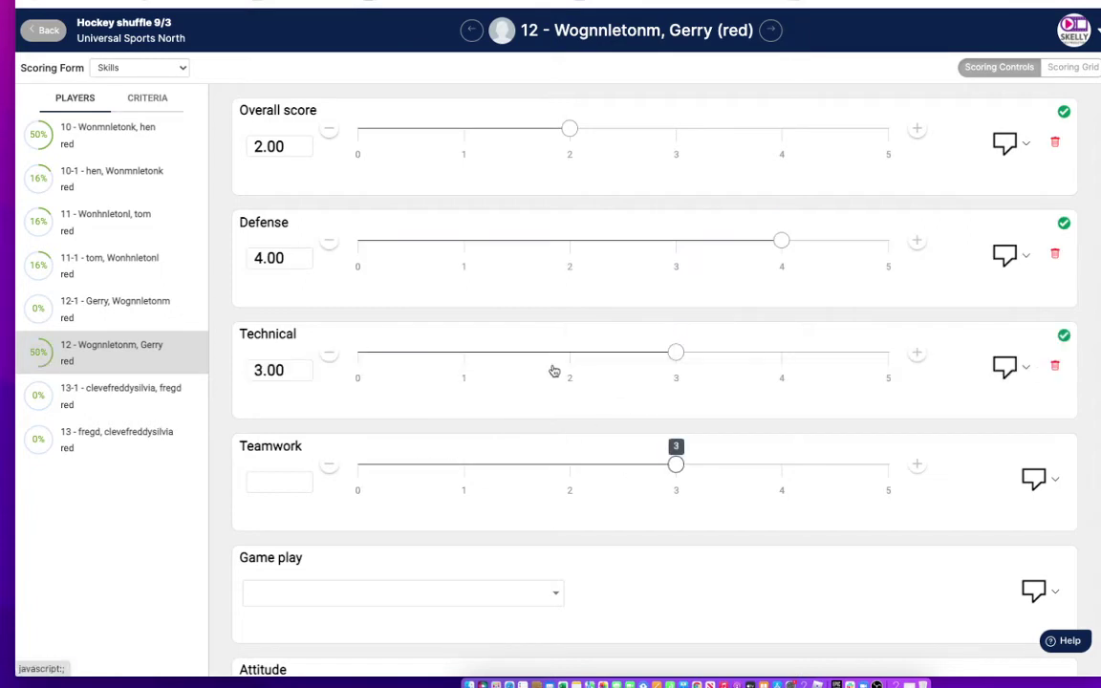
Step: Rate player 12's Game play as OK and Attitude as Great
{"action": "scroll", "coordinate": [444, 362], "scroll_direction": "down", "scroll_amount": 2}
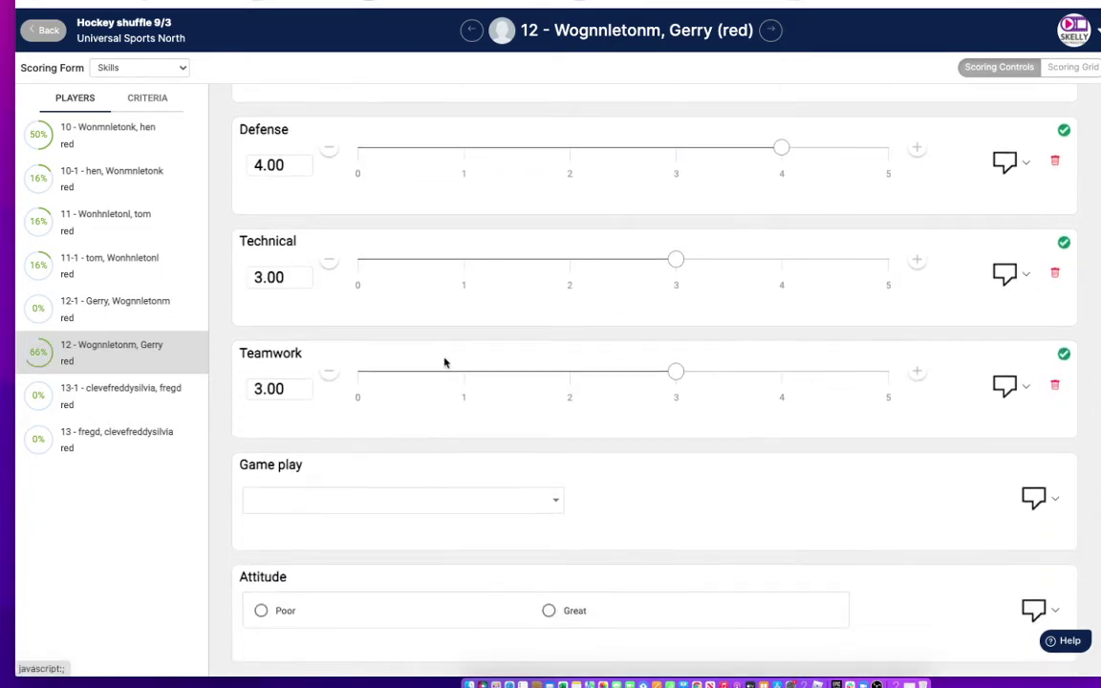
{"action": "left_click", "coordinate": [559, 500]}
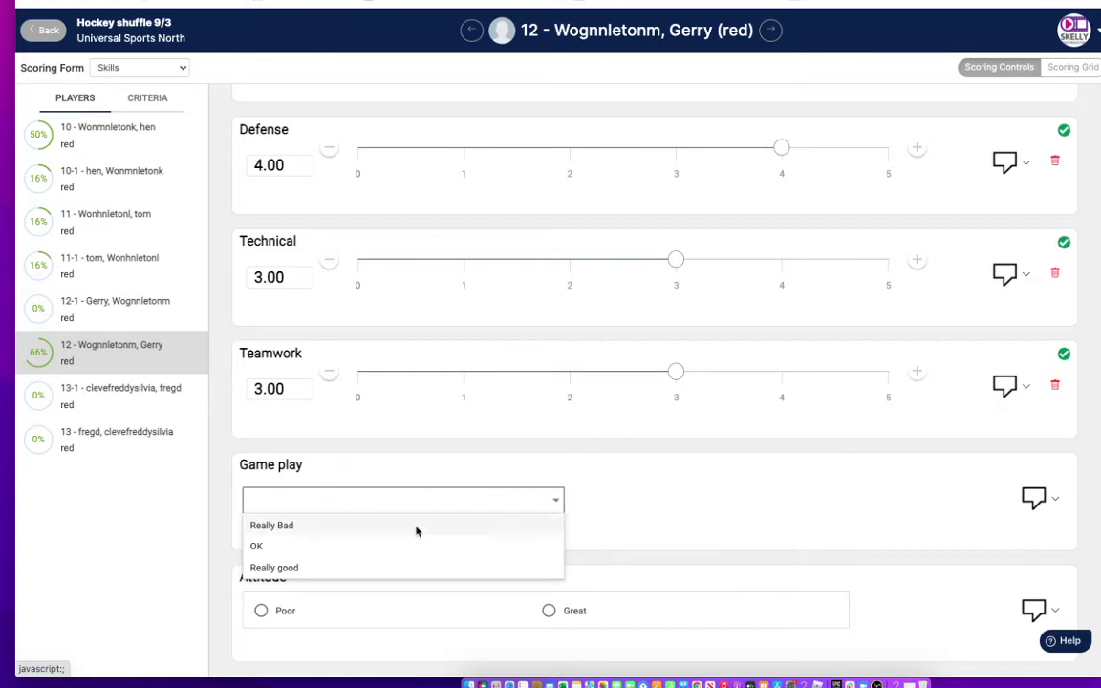
{"action": "left_click", "coordinate": [409, 556]}
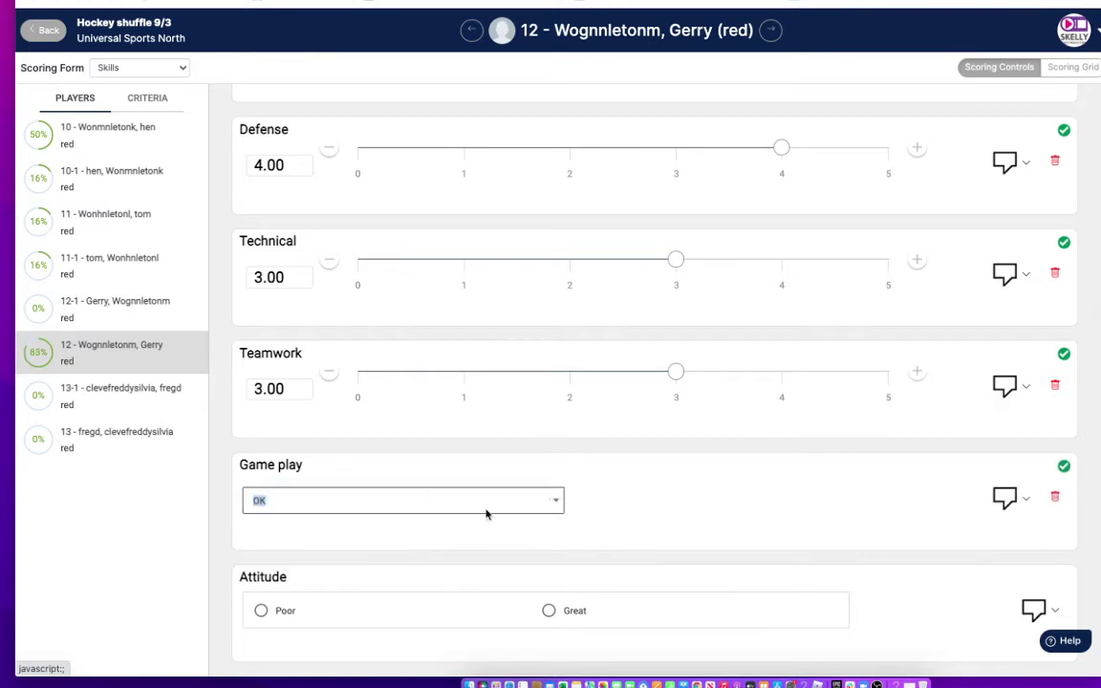
{"action": "left_click", "coordinate": [550, 611]}
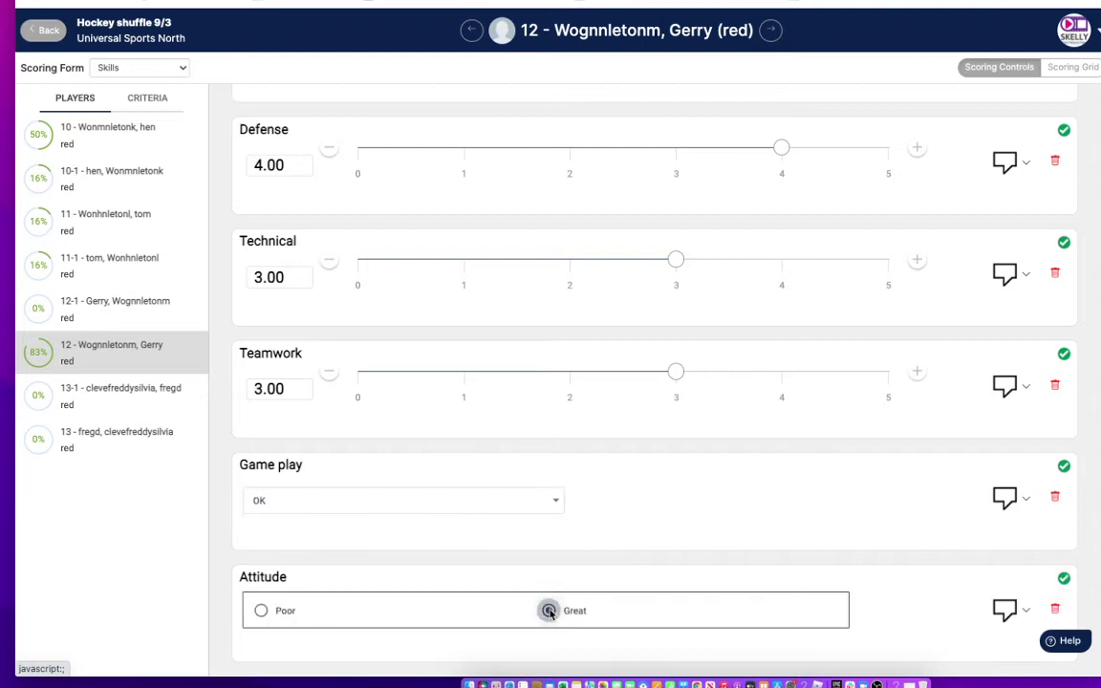
Step: Switch player 12's scoring form to Drills
{"action": "left_click", "coordinate": [168, 67]}
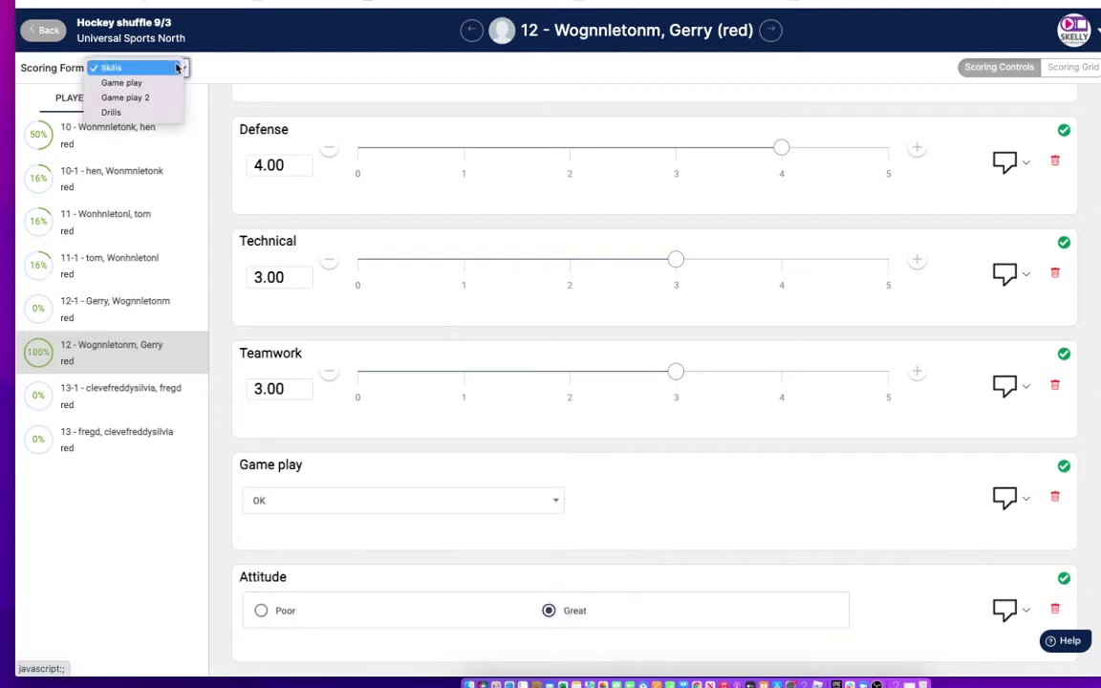
{"action": "left_click", "coordinate": [134, 112]}
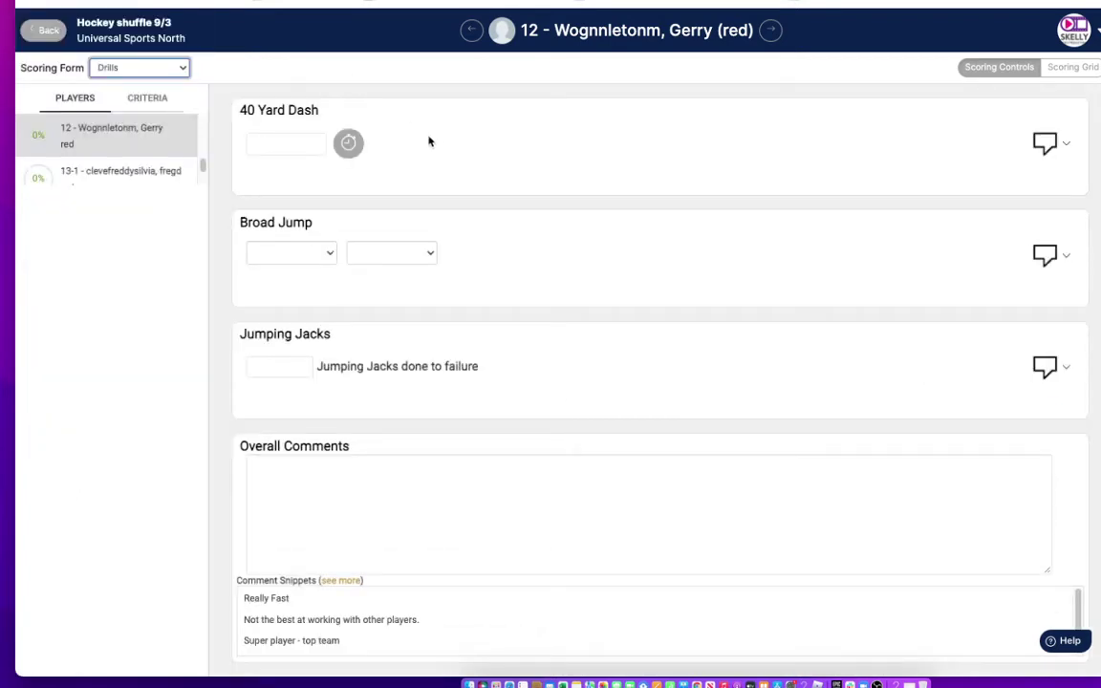
Step: Time player 12's 40 Yard Dash with the built-in stopwatch and save the time of 1.50
{"action": "left_click", "coordinate": [304, 143]}
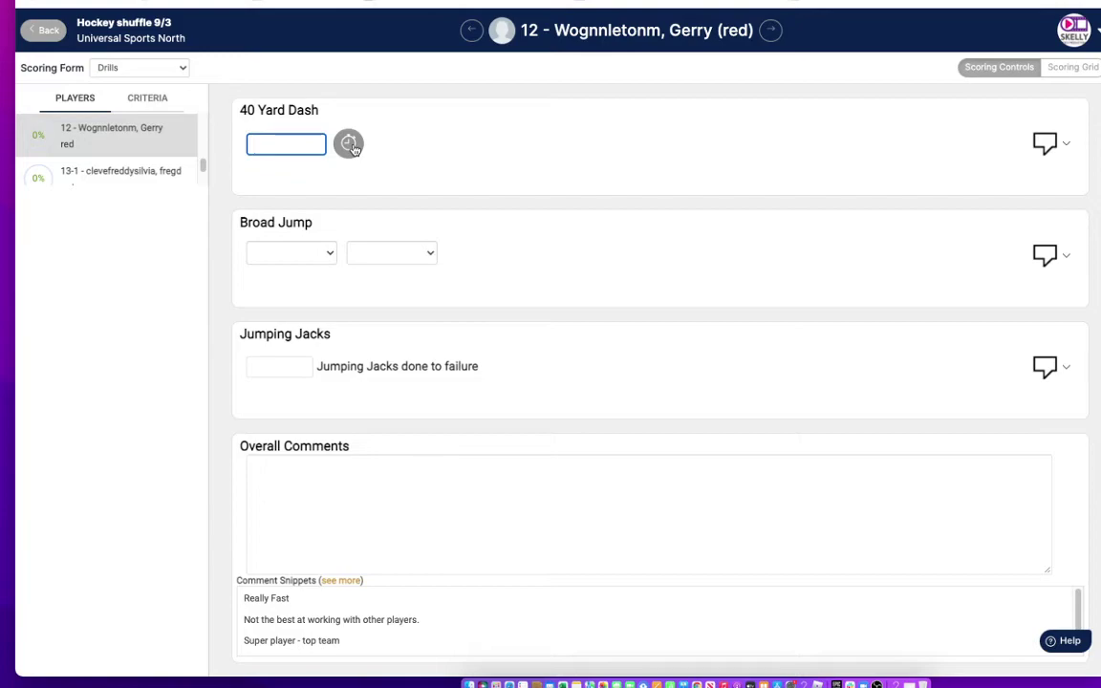
{"action": "left_click", "coordinate": [349, 144]}
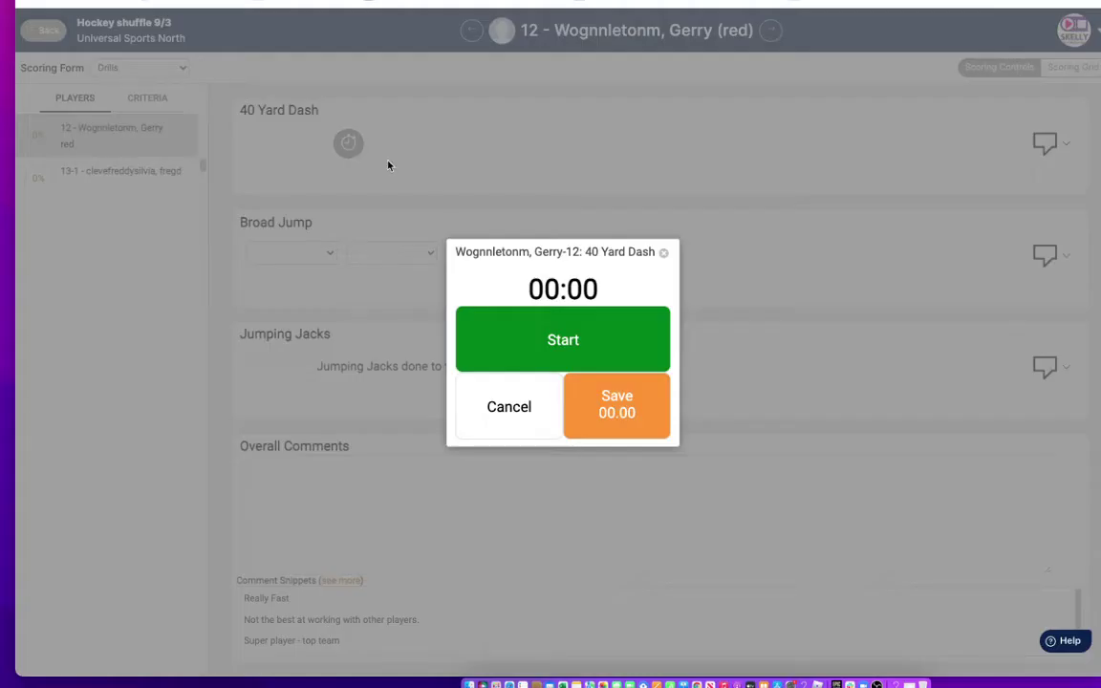
{"action": "left_click", "coordinate": [566, 339]}
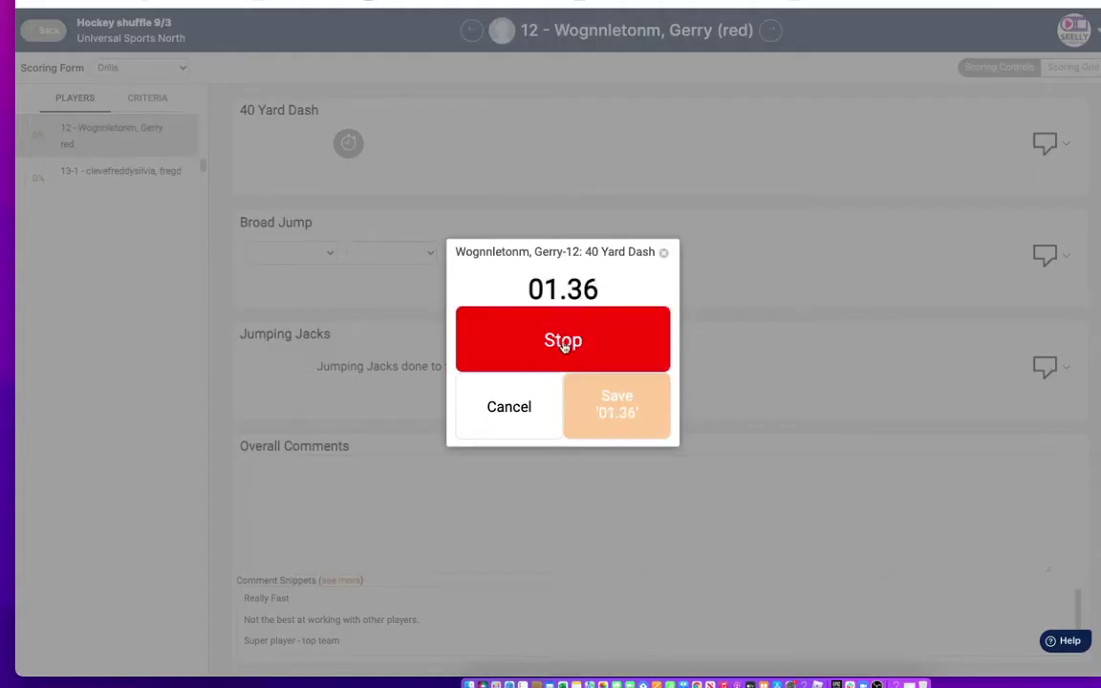
{"action": "left_click", "coordinate": [563, 340]}
{"action": "left_click", "coordinate": [610, 404]}
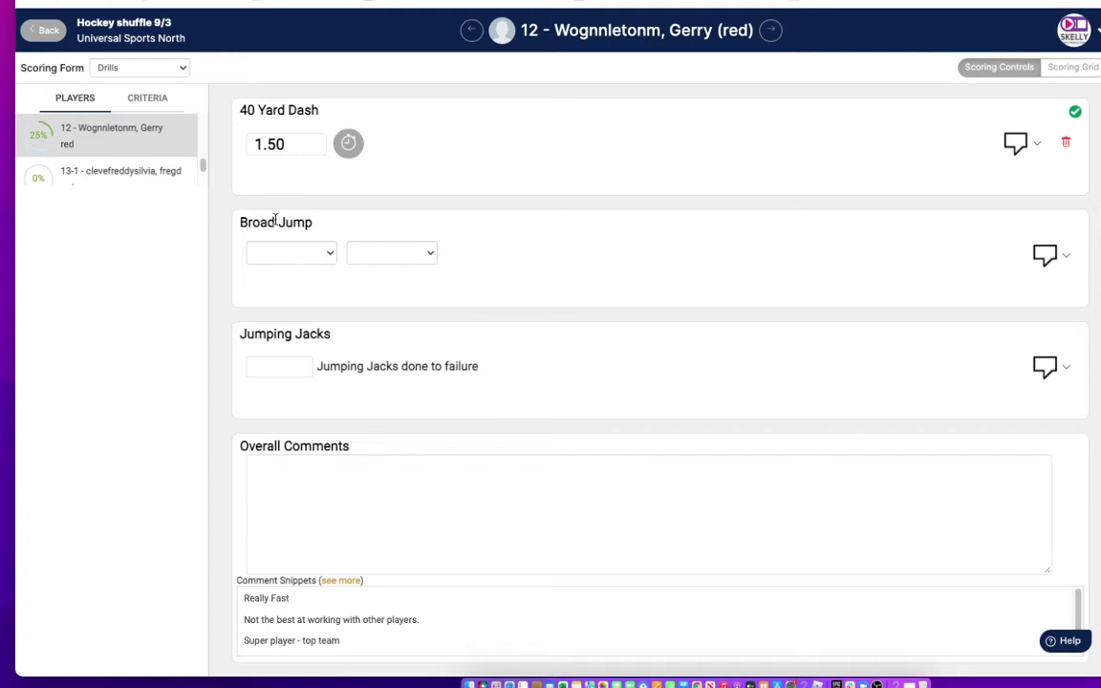
Step: Record player 12's Broad Jump as 3 feet 5 inches and Jumping Jacks done to failure as 56
{"action": "left_click", "coordinate": [327, 253]}
{"action": "left_click", "coordinate": [307, 321]}
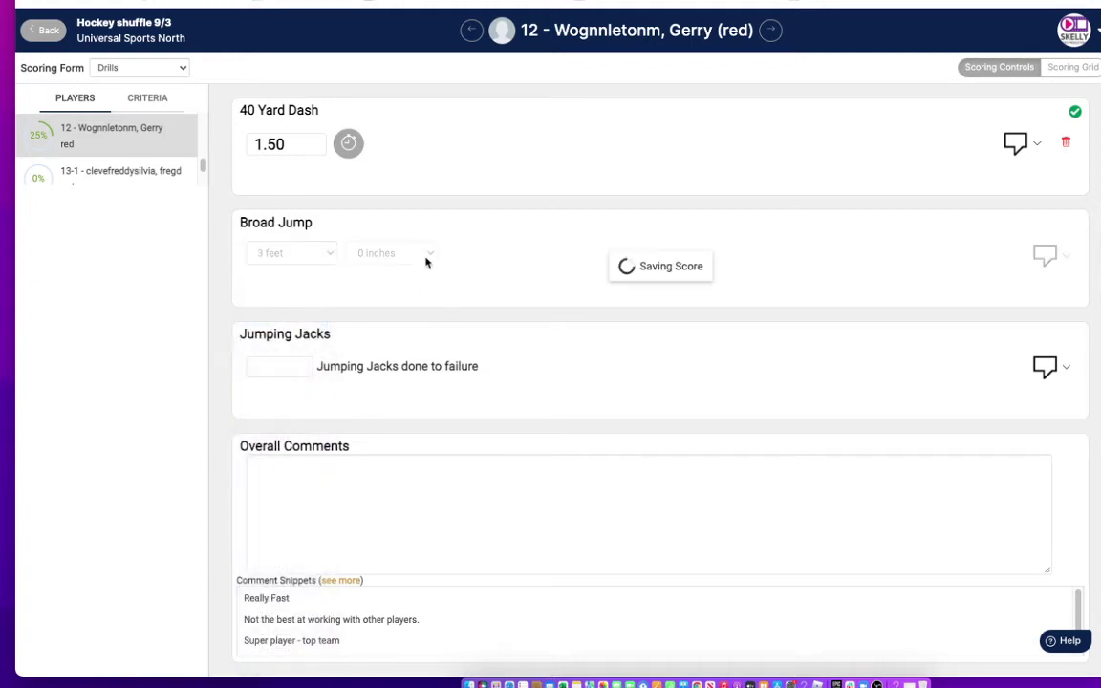
{"action": "left_click", "coordinate": [429, 253]}
{"action": "left_click", "coordinate": [399, 334]}
{"action": "left_click", "coordinate": [277, 366]}
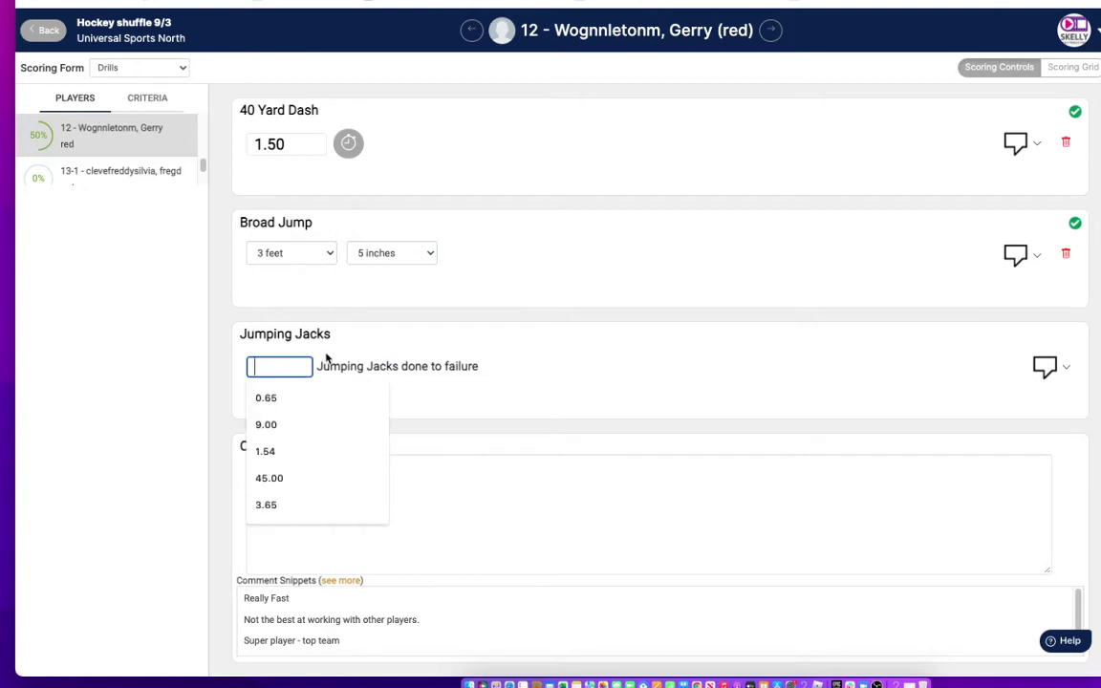
{"action": "type", "text": "56"}
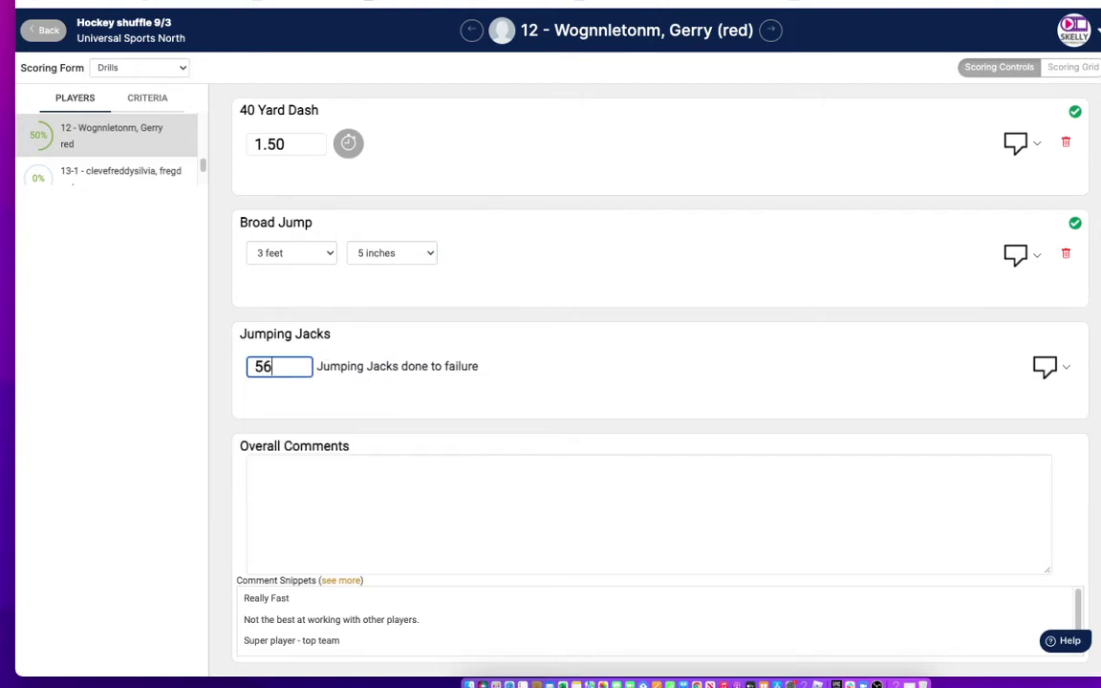
{"action": "left_click", "coordinate": [590, 379]}
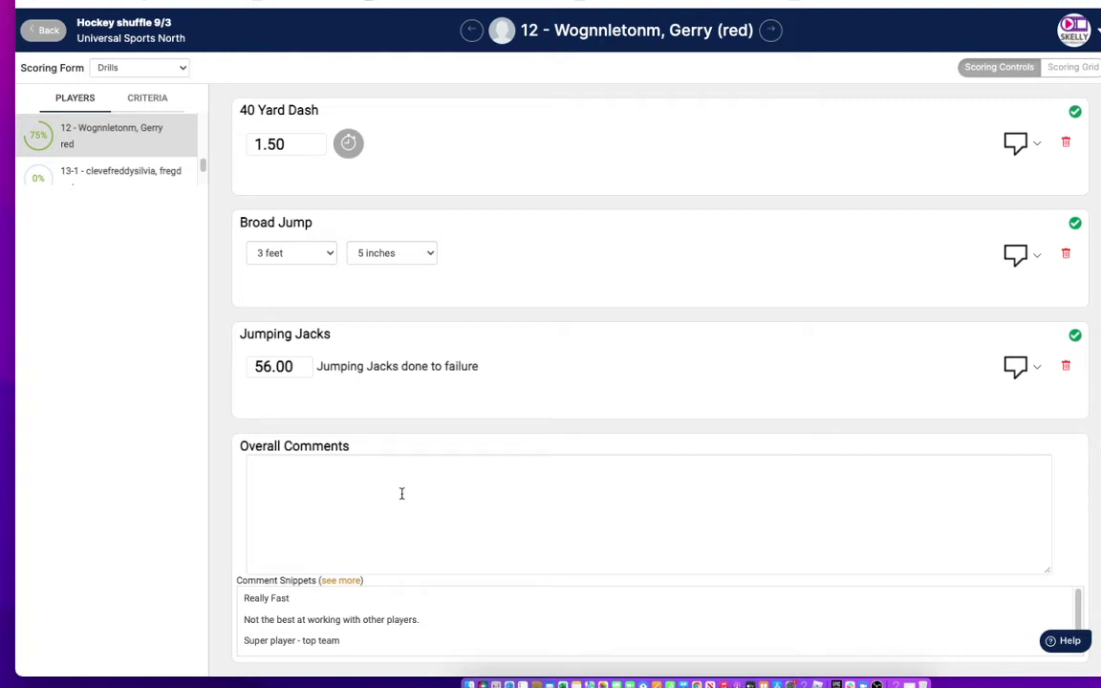
Step: Review the available scoring forms, the assessment and account options, and the suggested support articles, leaving everything as is
{"action": "left_click", "coordinate": [140, 67]}
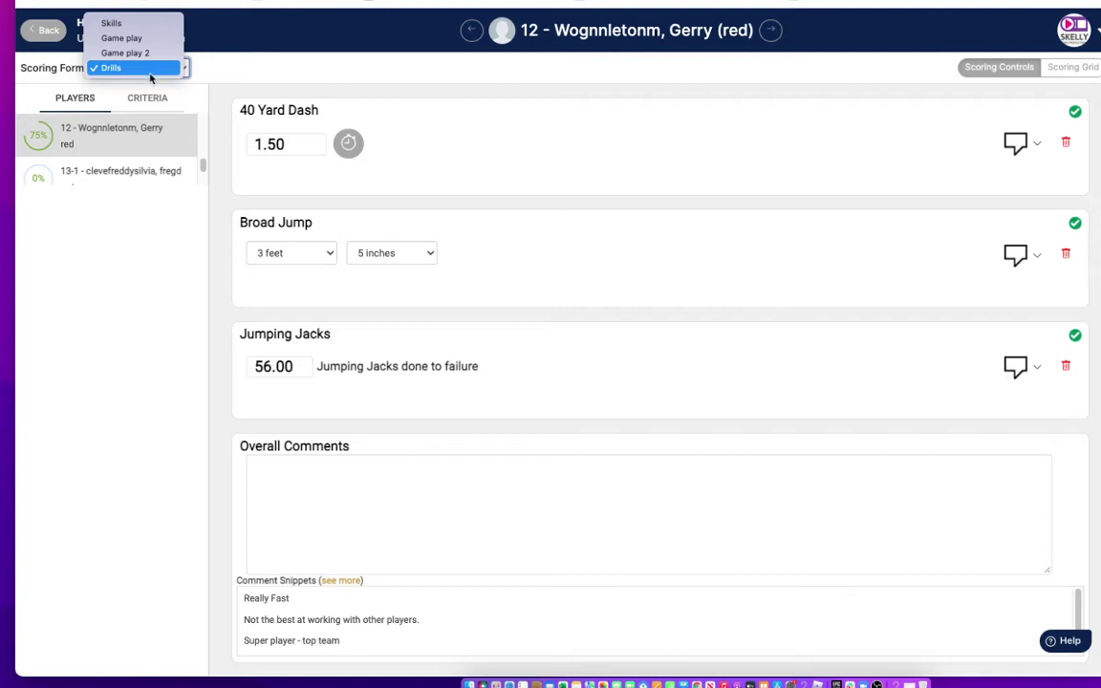
{"action": "left_click", "coordinate": [205, 73]}
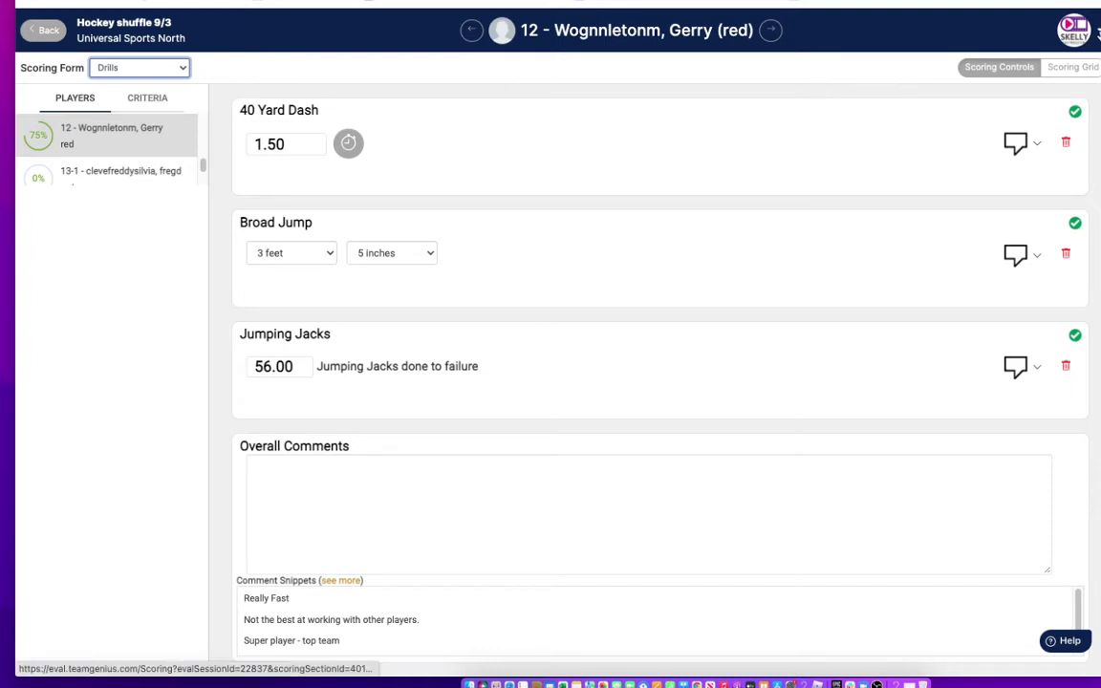
{"action": "left_click", "coordinate": [1074, 29]}
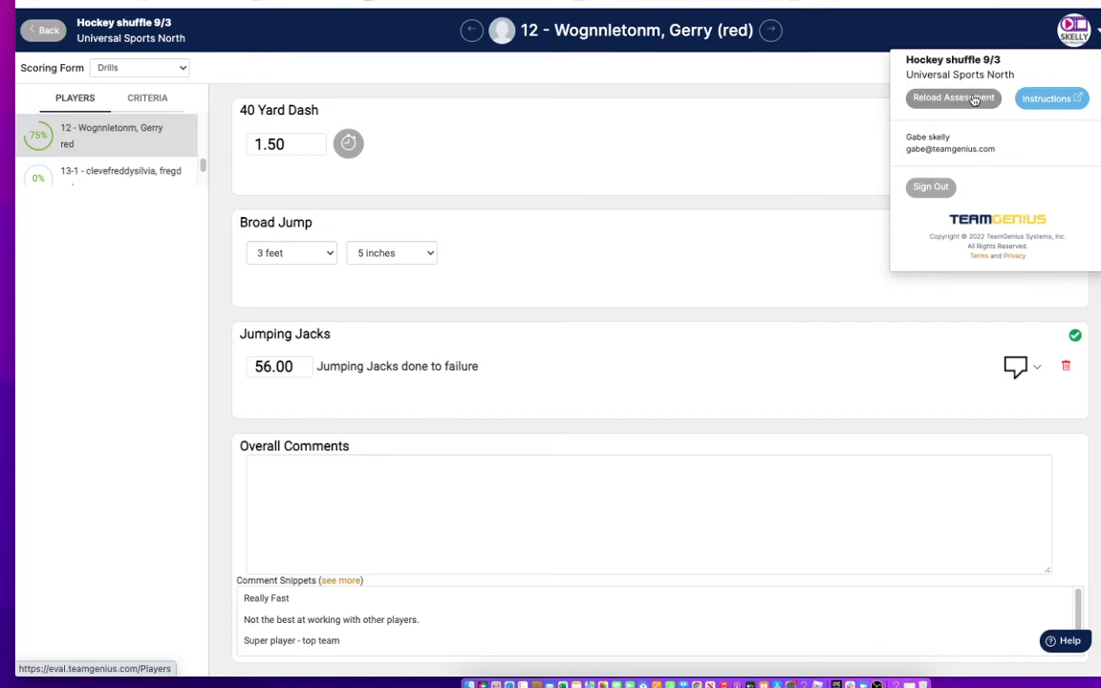
{"action": "left_click", "coordinate": [793, 77]}
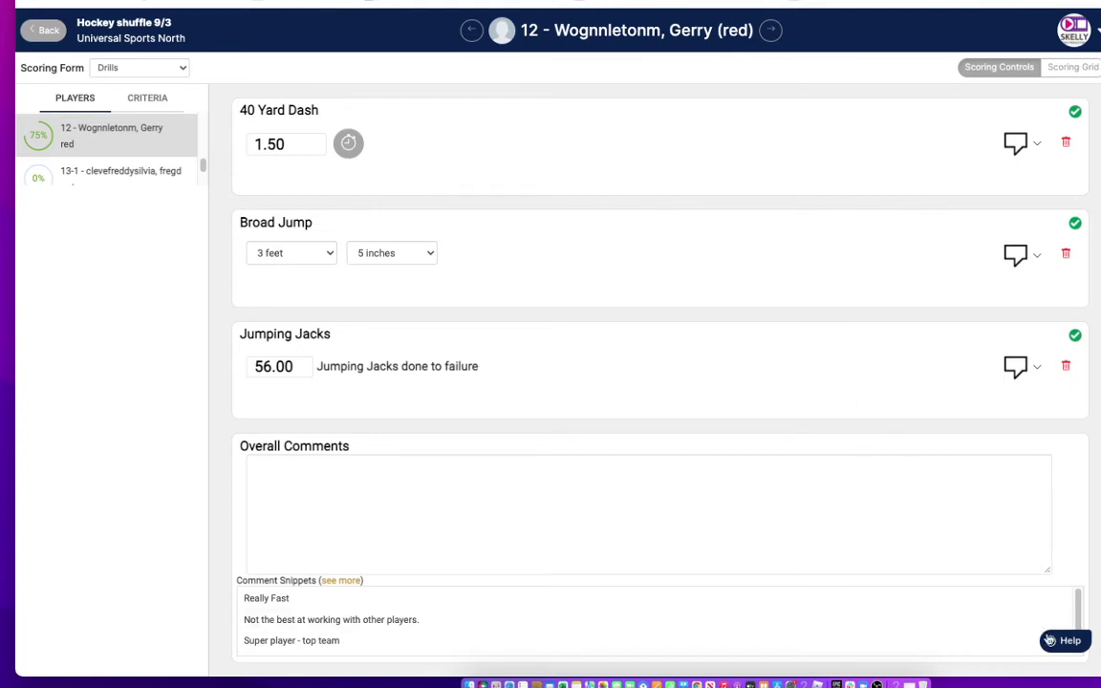
{"action": "left_click", "coordinate": [1064, 642]}
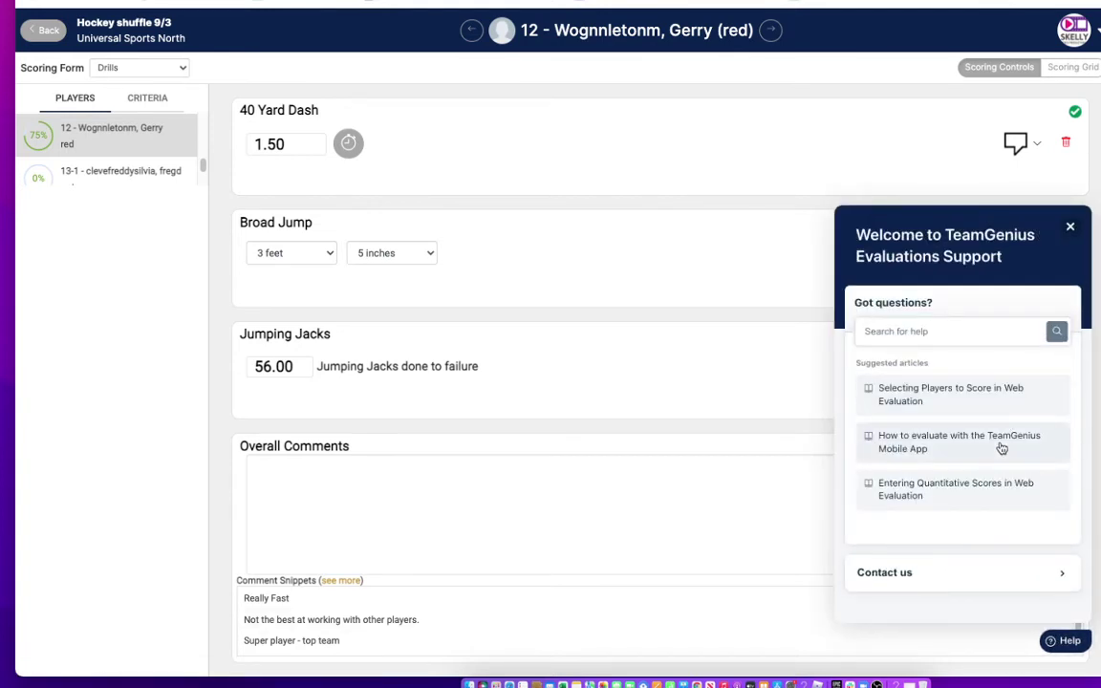
{"action": "left_click", "coordinate": [1071, 230]}
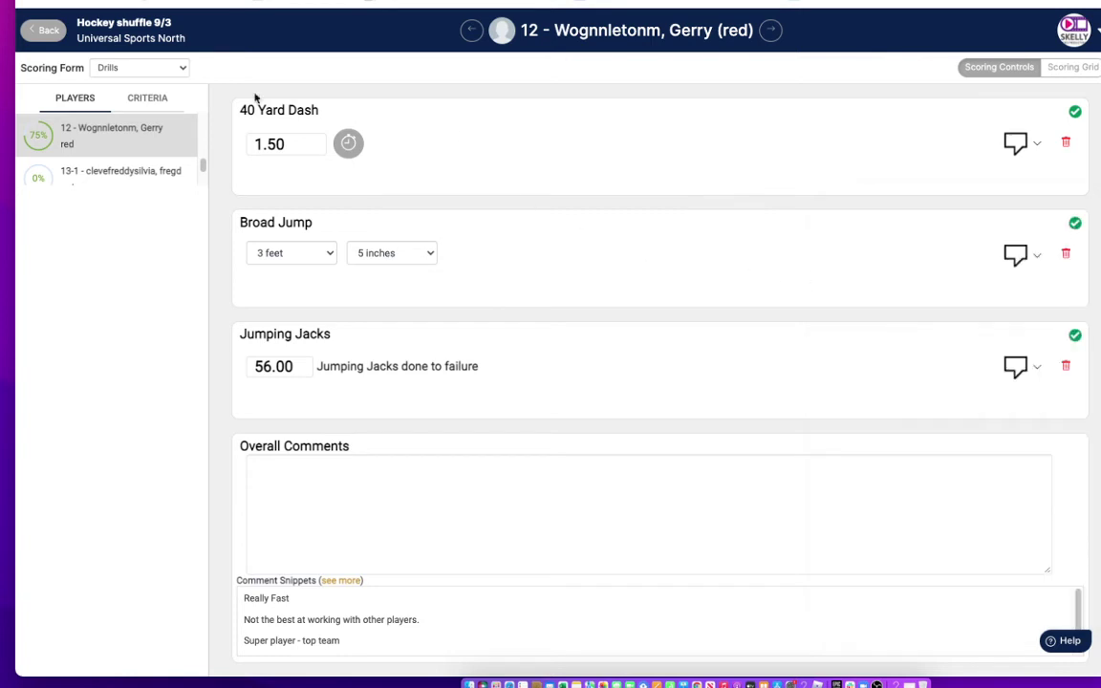
Step: Return to the player pools and filter the Level 2 pool by position FWD and eval group Red
{"action": "left_click", "coordinate": [45, 35]}
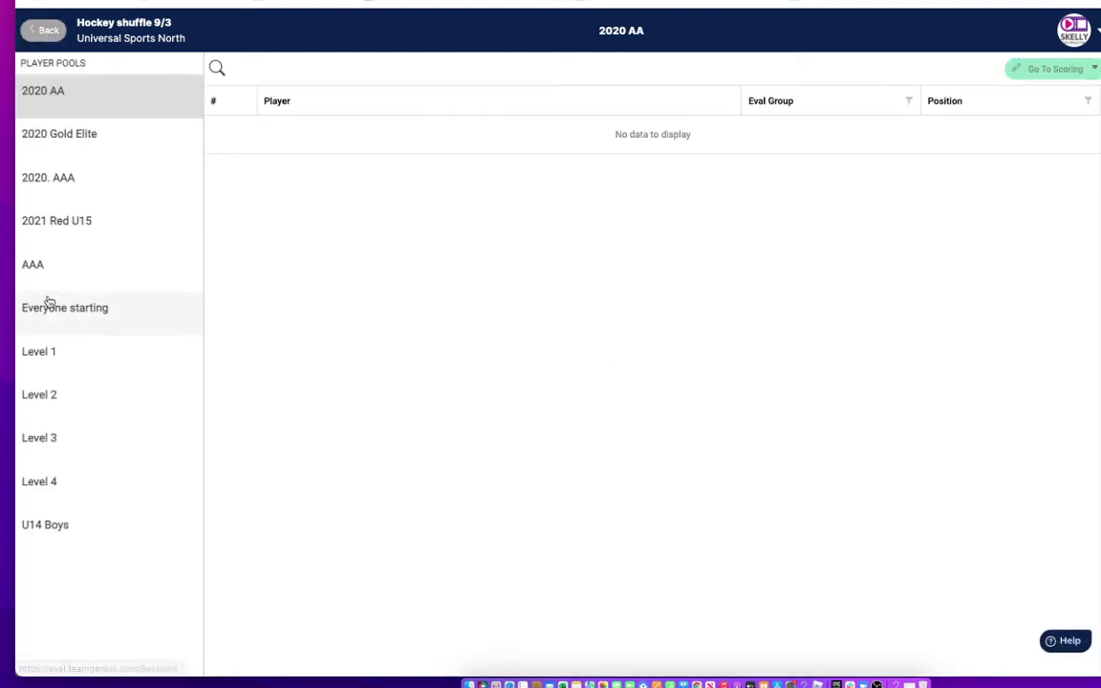
{"action": "left_click", "coordinate": [57, 413]}
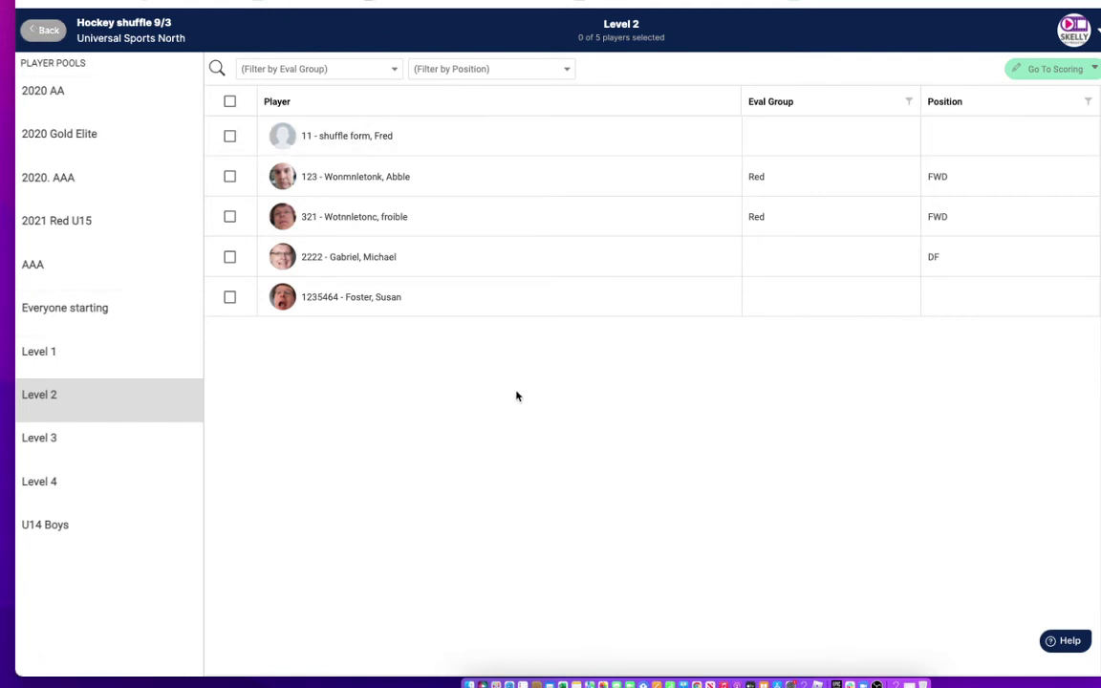
{"action": "left_click", "coordinate": [566, 69]}
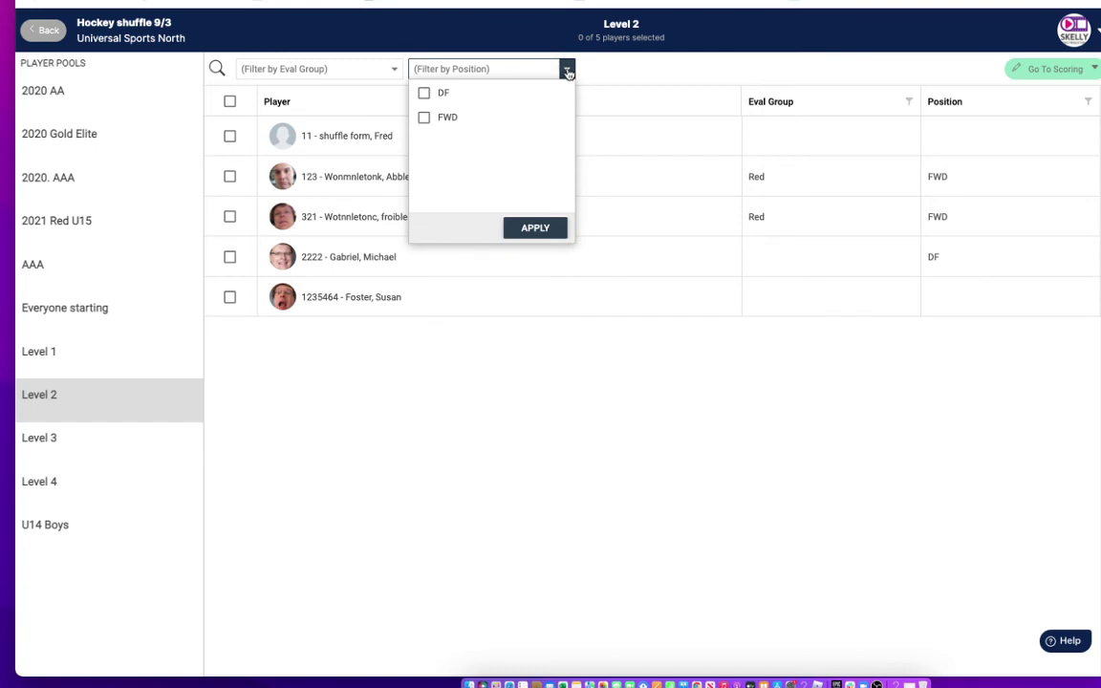
{"action": "left_click", "coordinate": [423, 117]}
{"action": "left_click", "coordinate": [547, 232]}
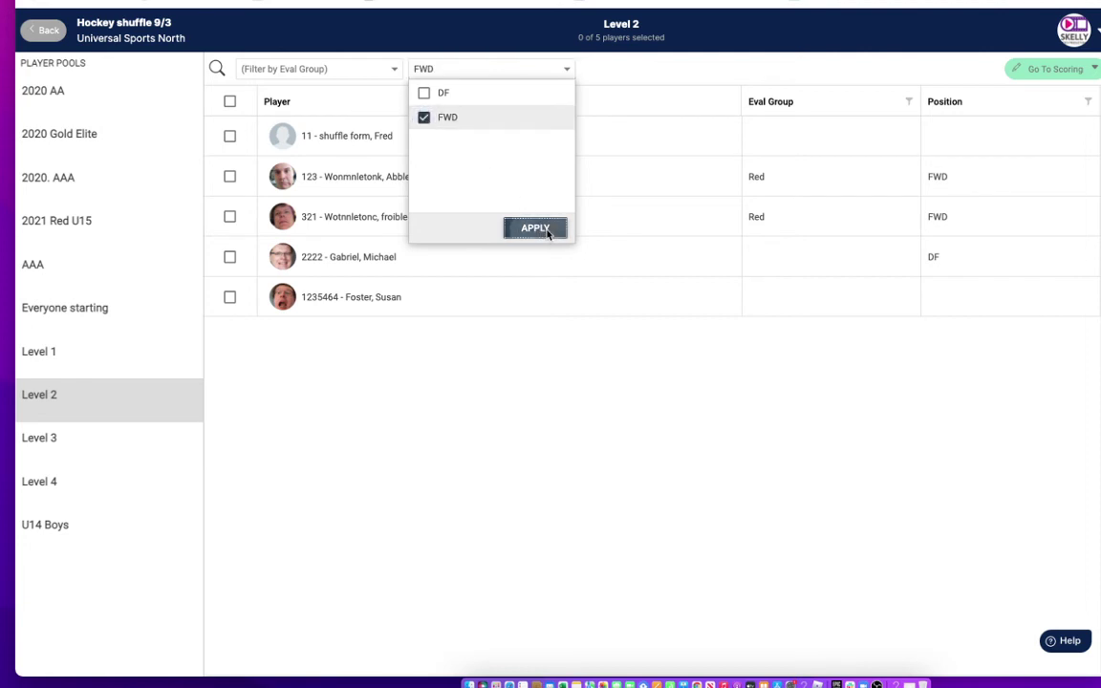
{"action": "left_click", "coordinate": [396, 73]}
{"action": "left_click", "coordinate": [381, 97]}
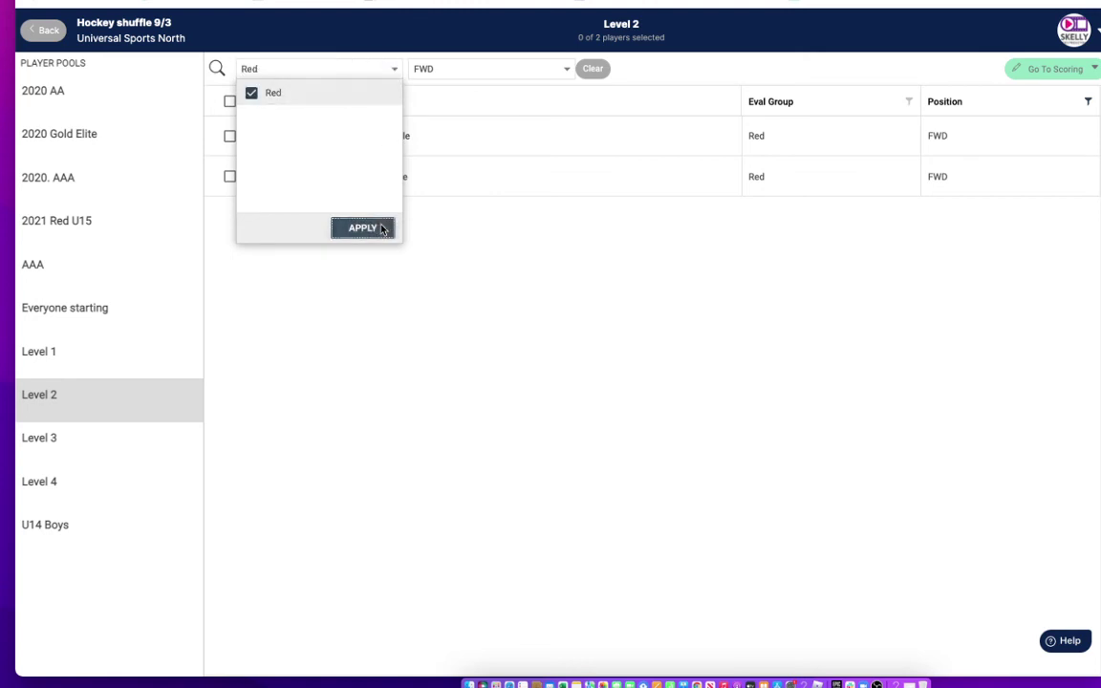
{"action": "left_click", "coordinate": [362, 227]}
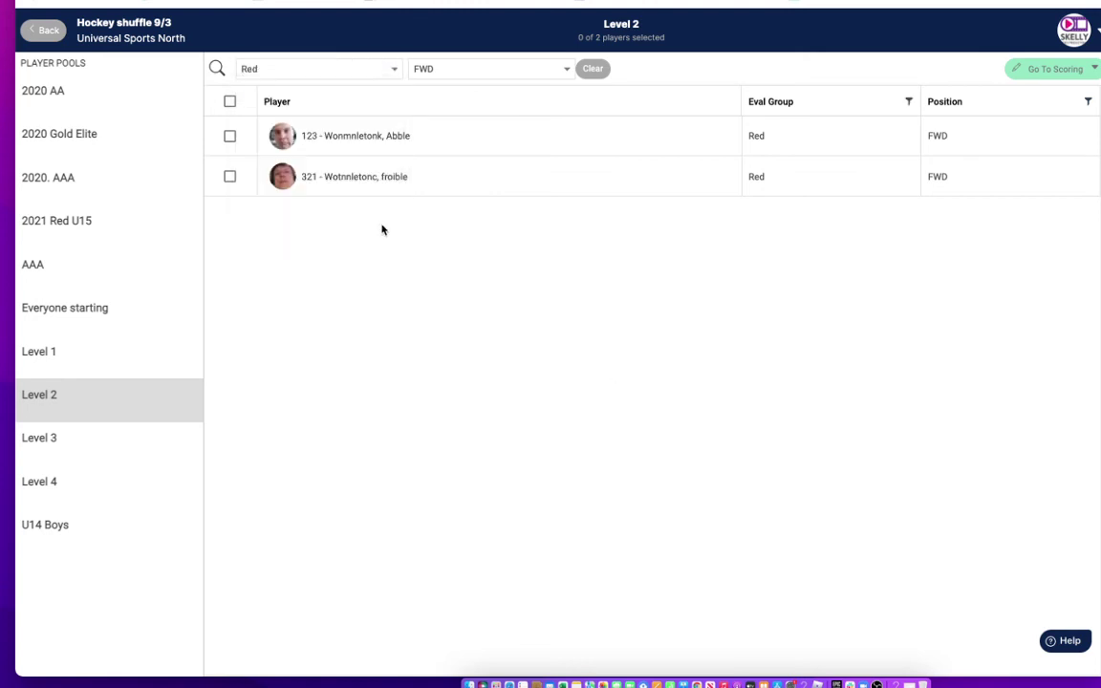
Step: Open only player 321 for scoring on the Skills form and set Defense to 2 and Overall score to 4
{"action": "left_click", "coordinate": [230, 177]}
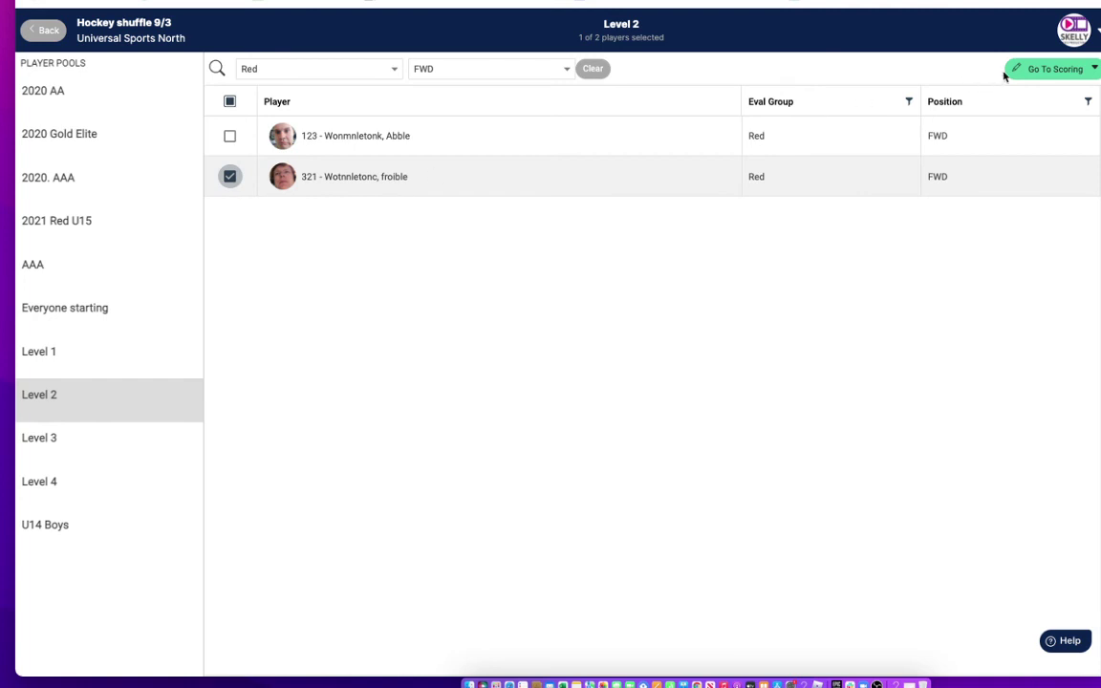
{"action": "left_click", "coordinate": [1051, 72]}
{"action": "left_click", "coordinate": [1050, 97]}
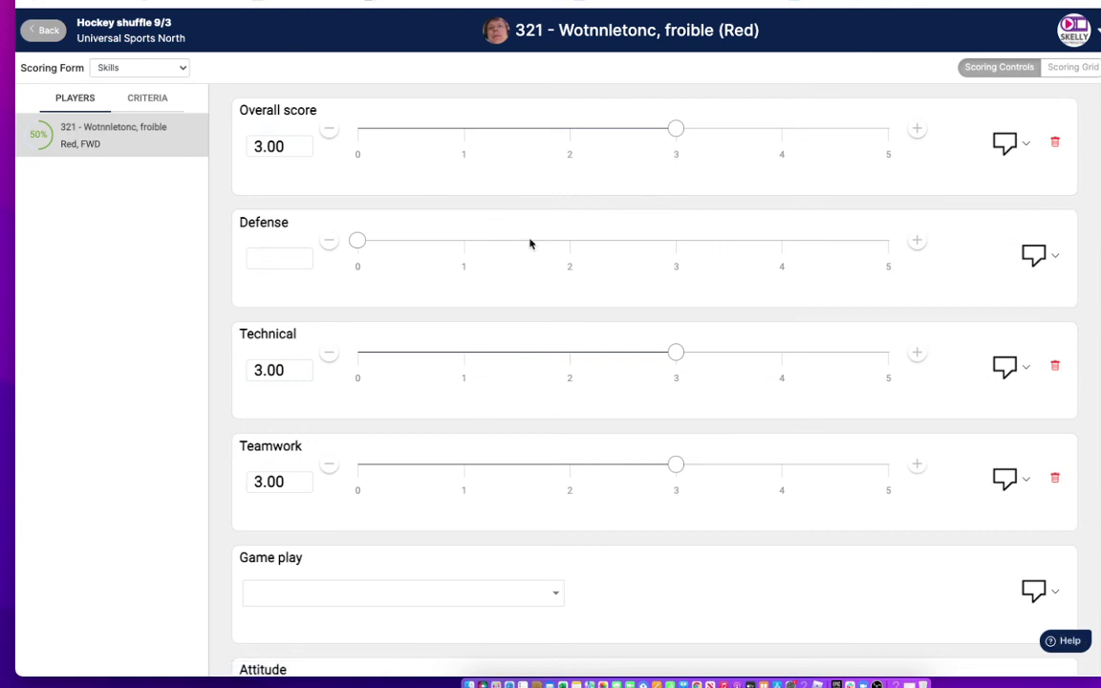
{"action": "left_click", "coordinate": [603, 248]}
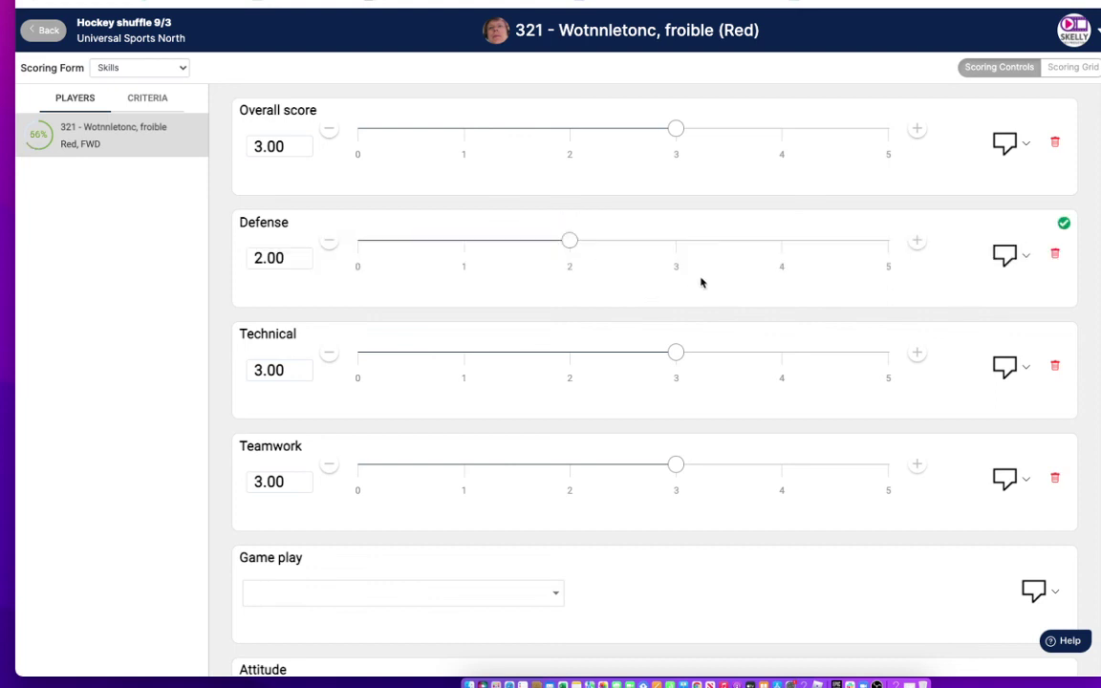
{"action": "left_click_drag", "start_coordinate": [676, 130], "coordinate": [764, 141]}
Step: Rate player 321's Game play as OK in the scoring grid, then return to the scoring controls view
{"action": "left_click", "coordinate": [1077, 75]}
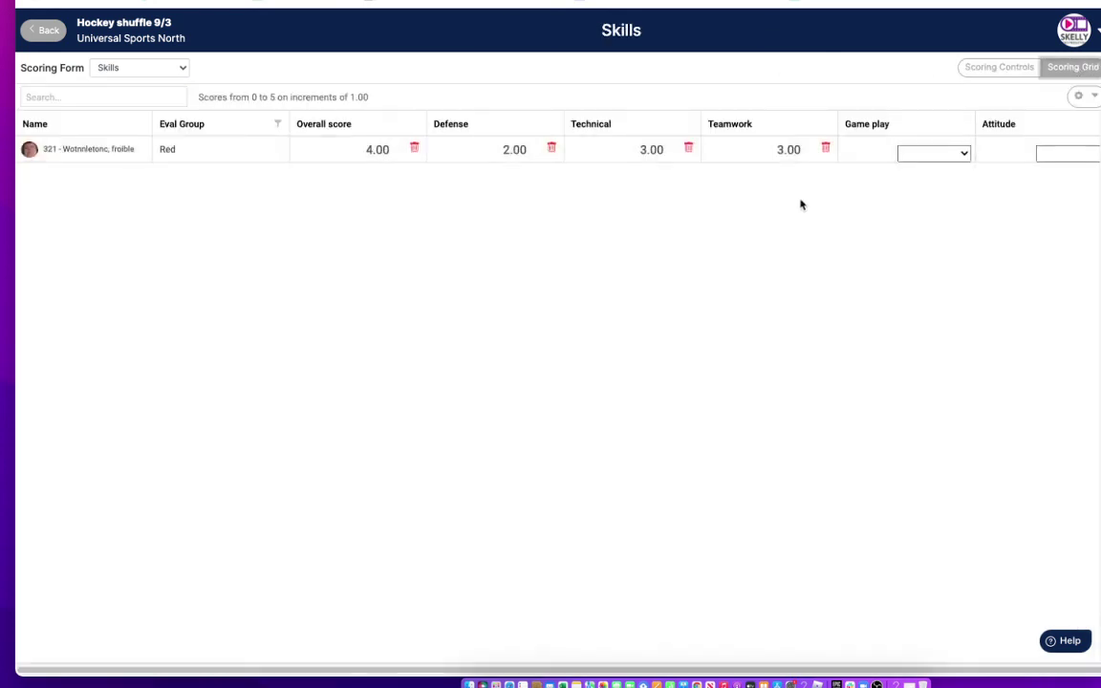
{"action": "left_click", "coordinate": [958, 157]}
{"action": "left_click", "coordinate": [951, 168]}
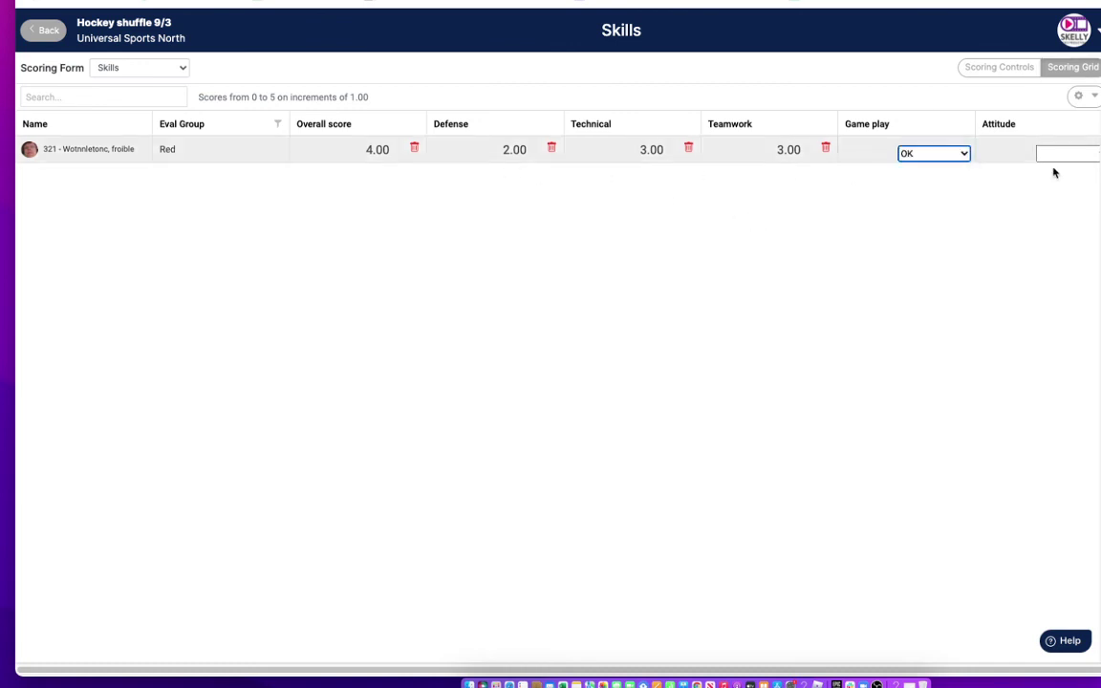
{"action": "left_click", "coordinate": [1003, 69]}
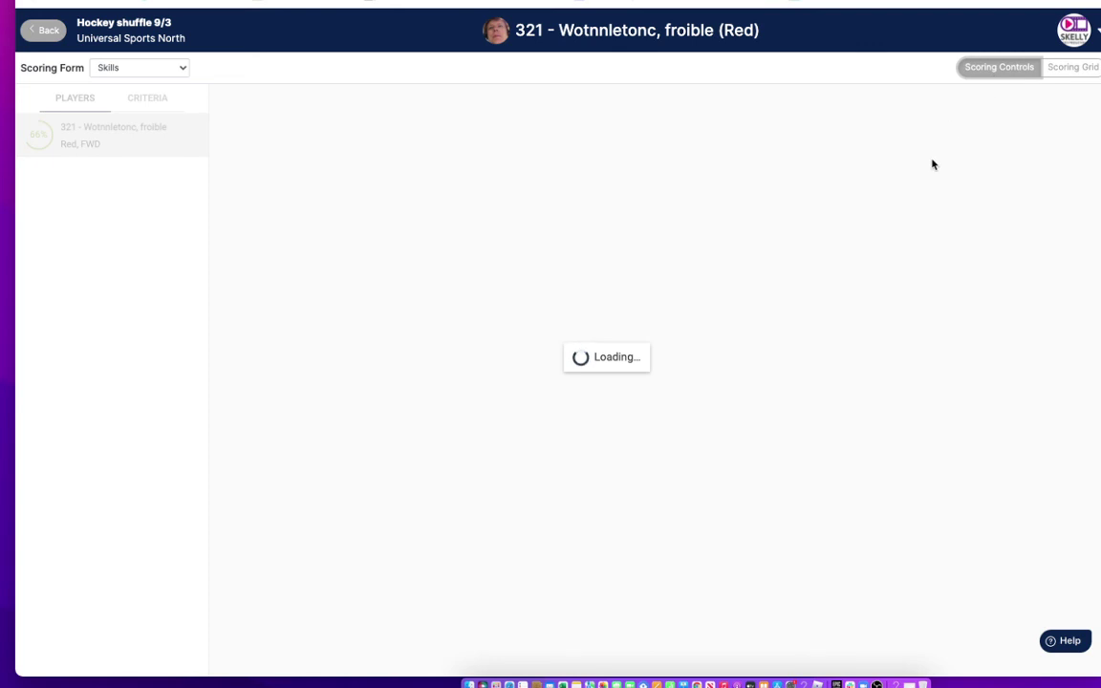